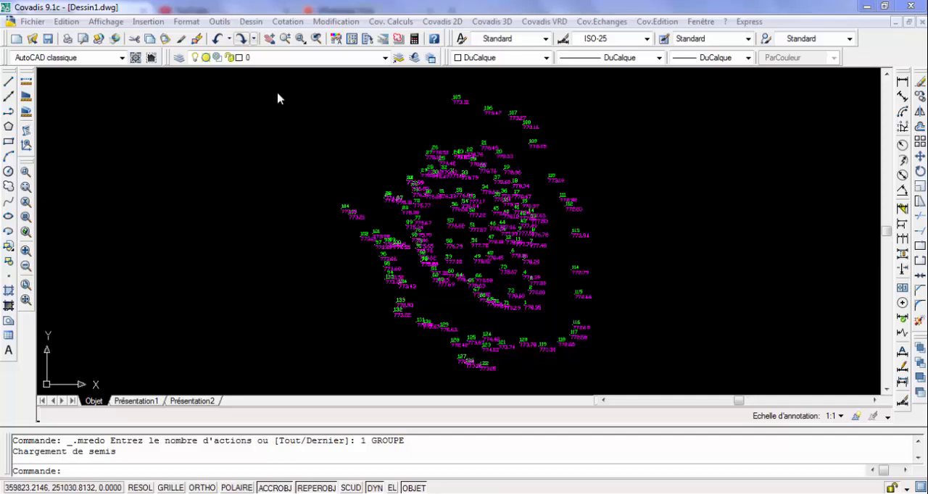
Freeze the TopoAlt and TopoMat layers to hide the survey points' altitude and number labels
click(385, 58)
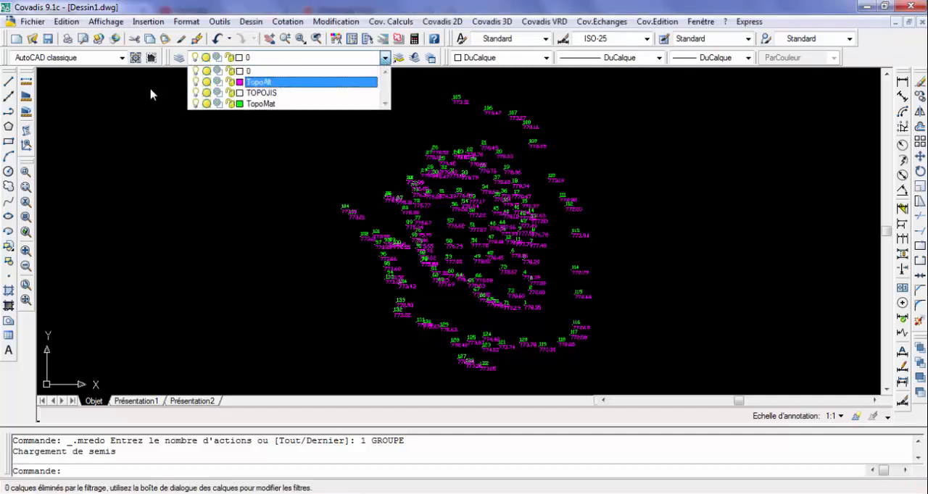
click(208, 82)
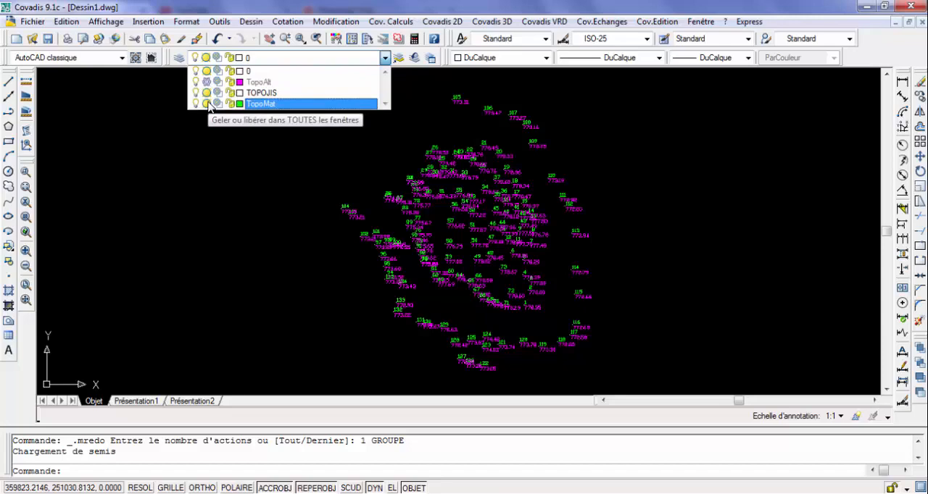
click(208, 105)
click(233, 145)
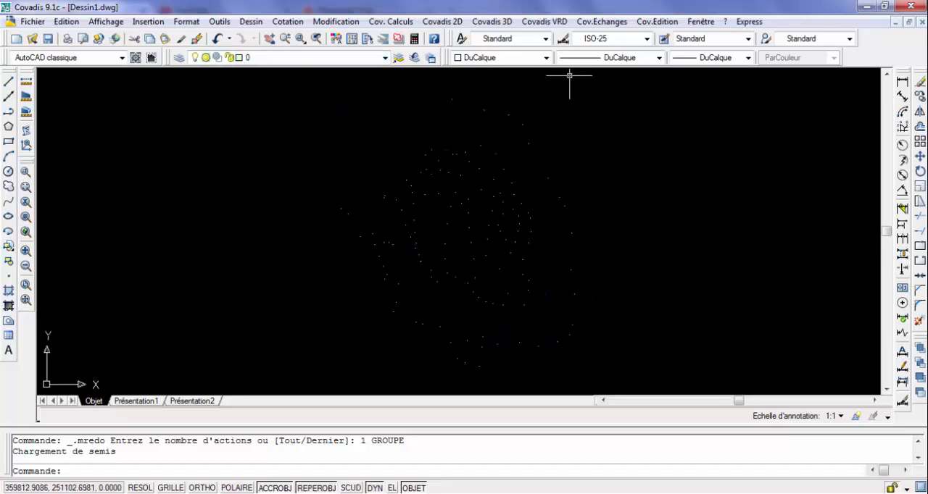
Start the Covadis 3D calculation and drawing of the terrain model (M.N.T.), agreeing to replace the model already in memory
click(550, 23)
mouse_move(596, 24)
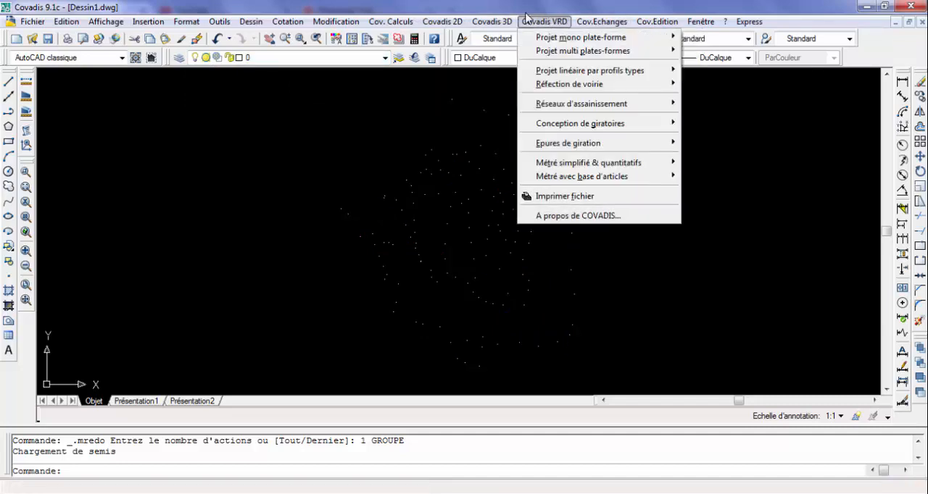
mouse_move(493, 22)
mouse_move(521, 92)
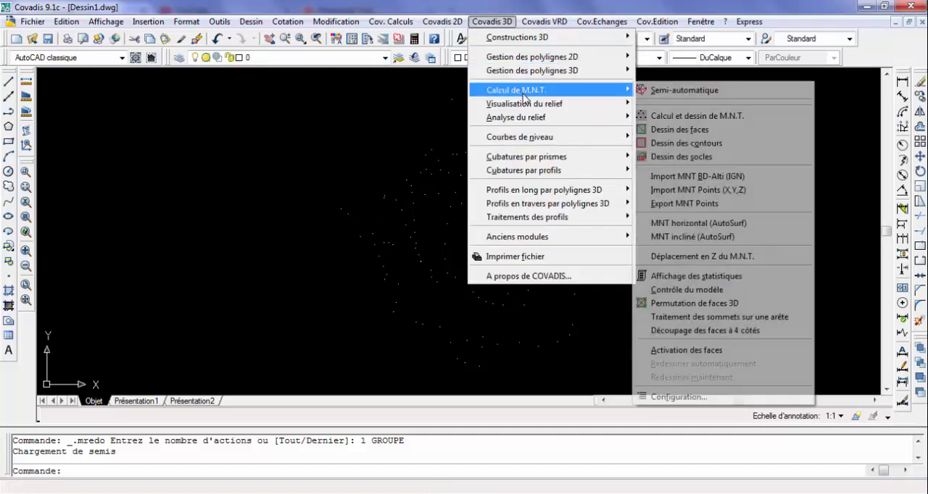
click(677, 122)
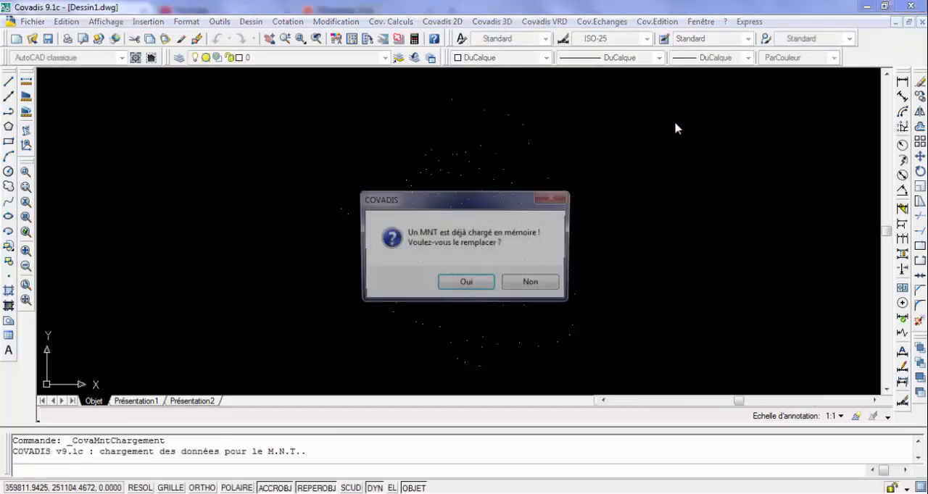
click(464, 284)
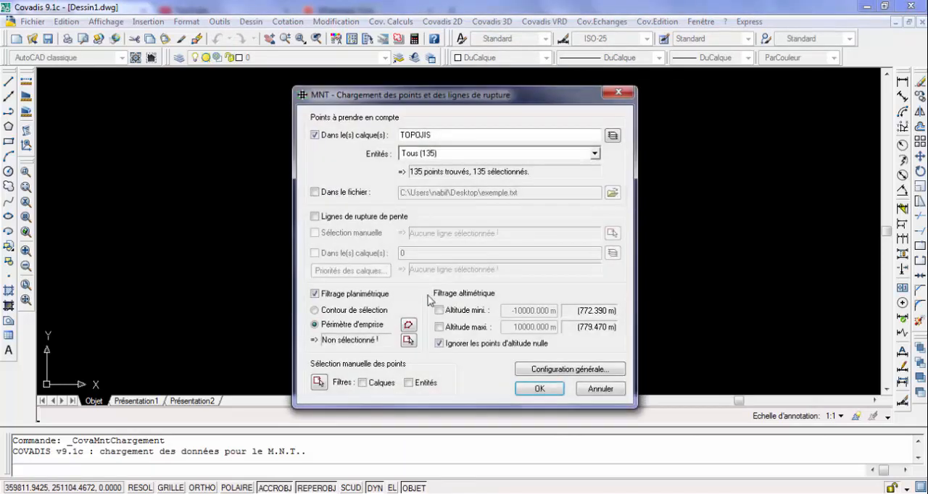
Generate the model's perimeter, setting the maximum segment length by two points across the survey cloud's far west and east, and keep the contour
key(Return)
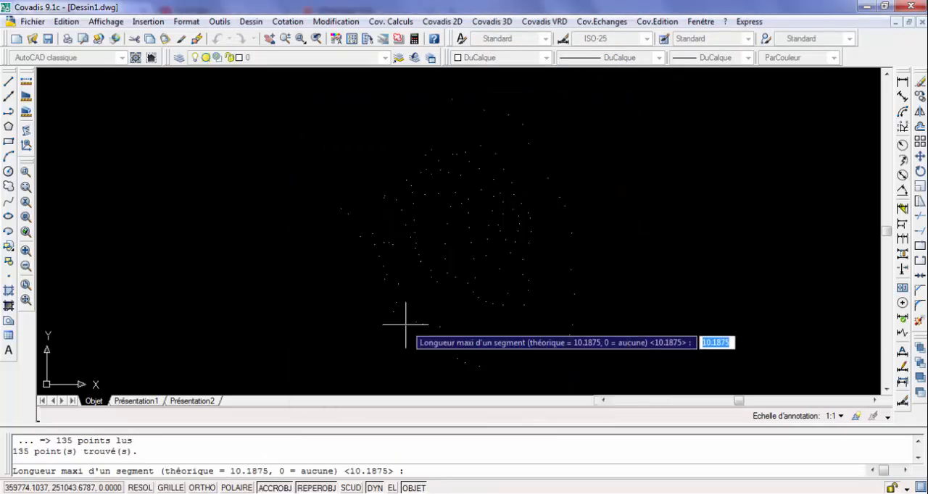
click(341, 210)
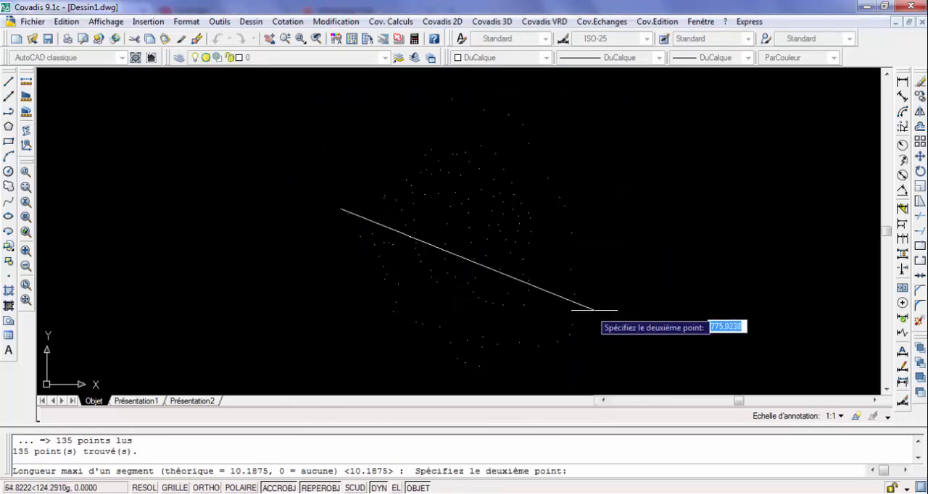
click(574, 294)
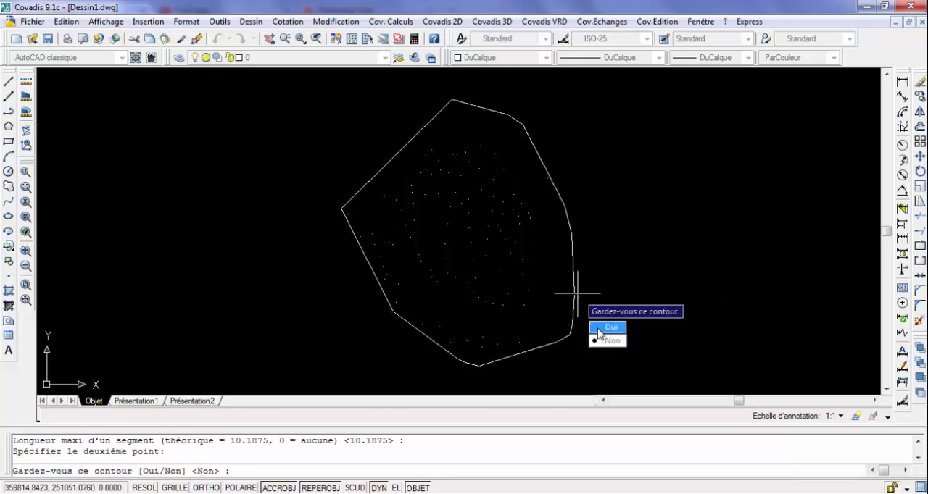
click(600, 329)
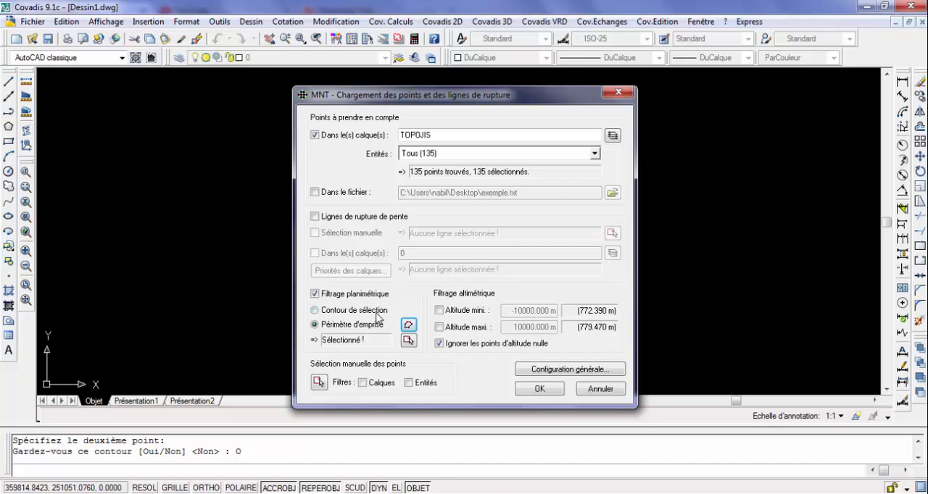
Load the points within the perimeter, calculate the terrain model and close the statistics report
click(545, 391)
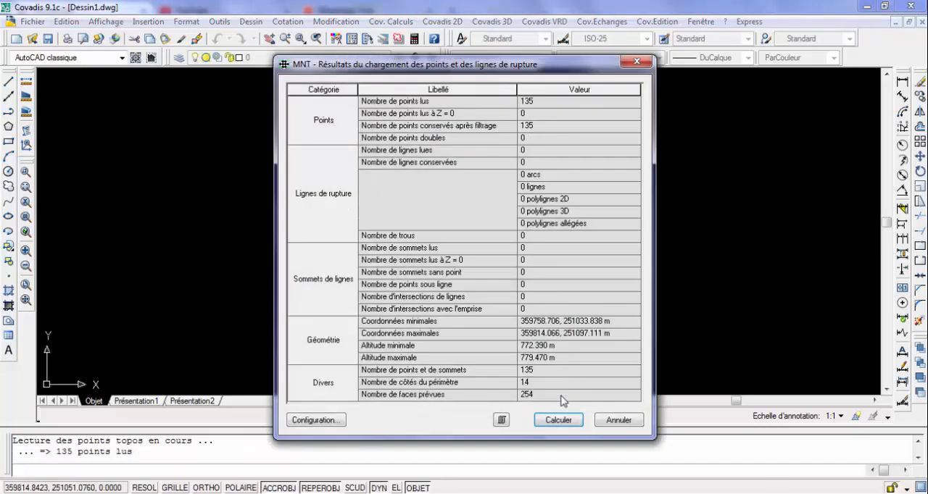
click(555, 420)
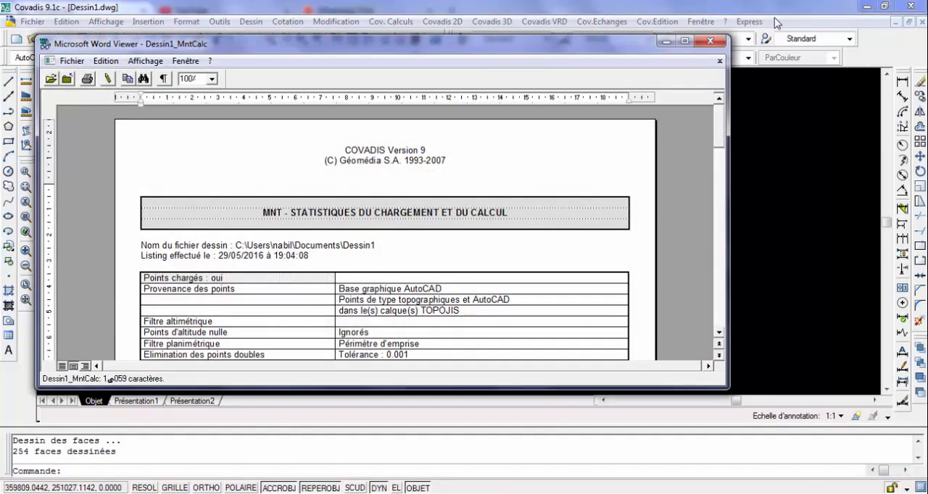
click(710, 40)
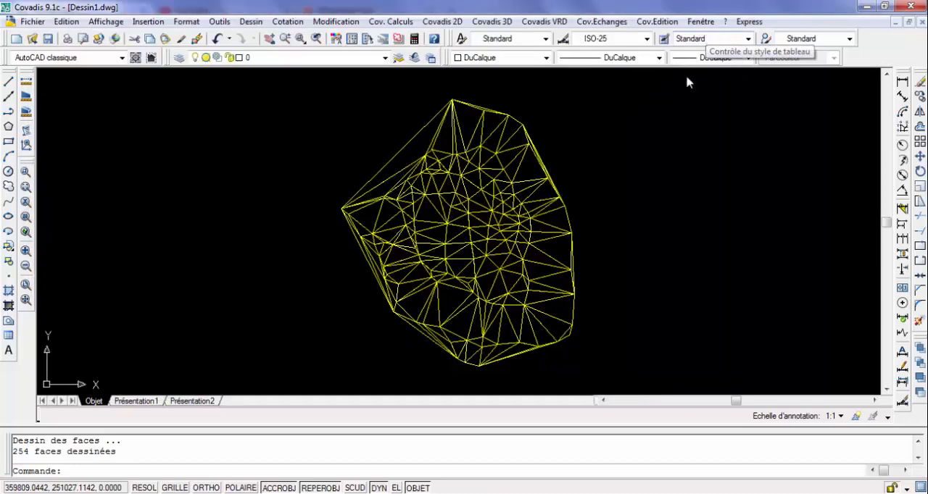
Freeze the TN_MNT2 layer to hide the triangulated faces while keeping the perimeter and points
click(385, 58)
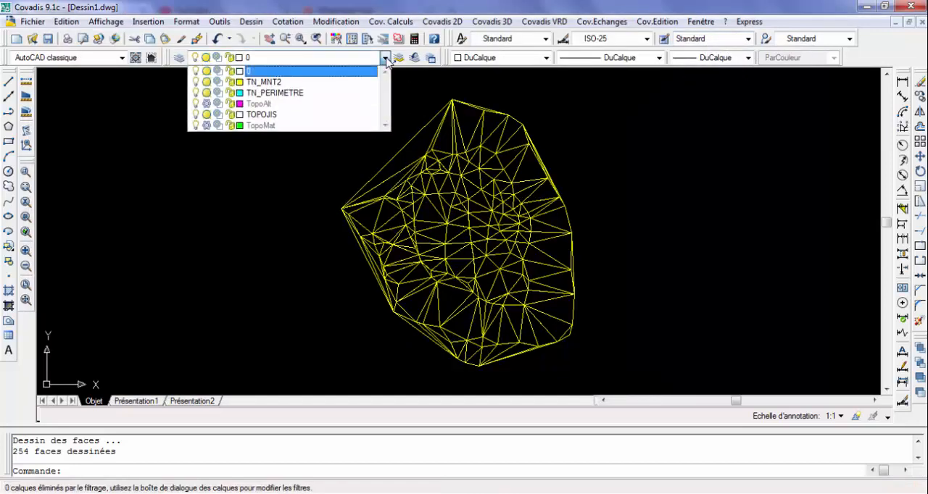
click(206, 82)
click(228, 168)
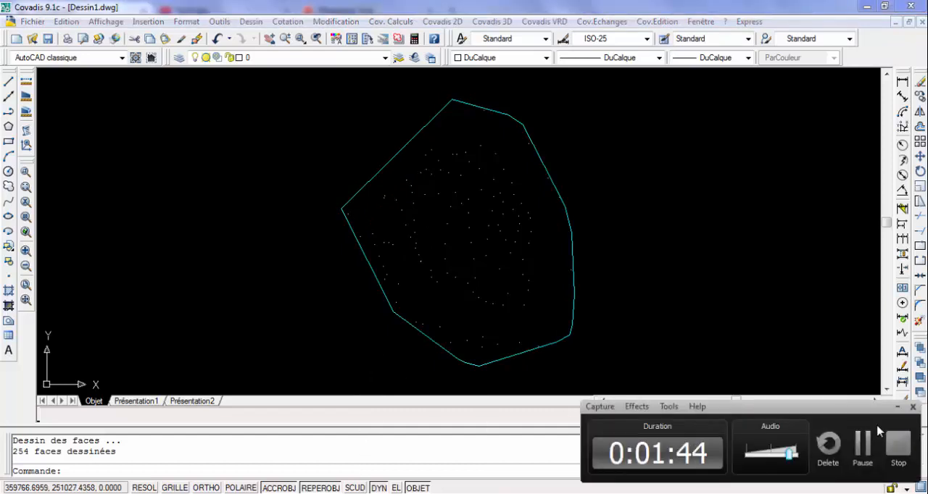
click(862, 456)
click(862, 456)
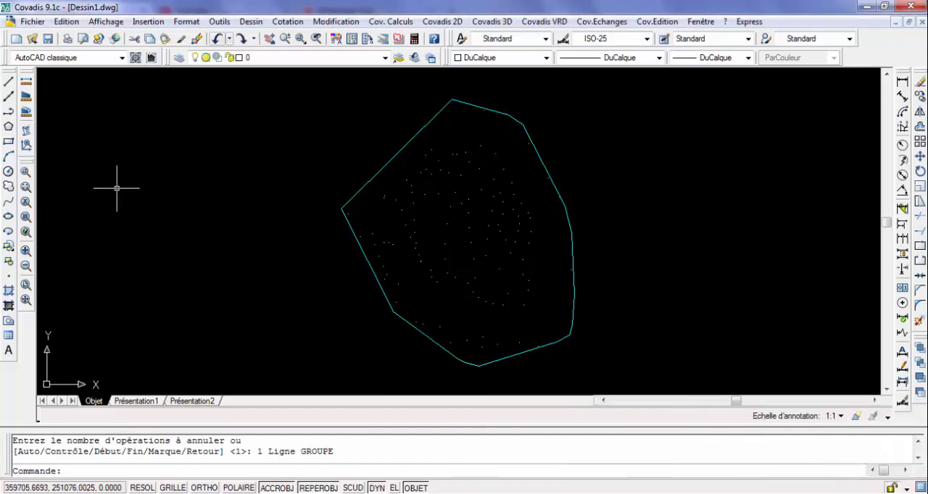
Draw a line about 16 m long between two survey points, running from near the southern perimeter towards the centre
click(9, 83)
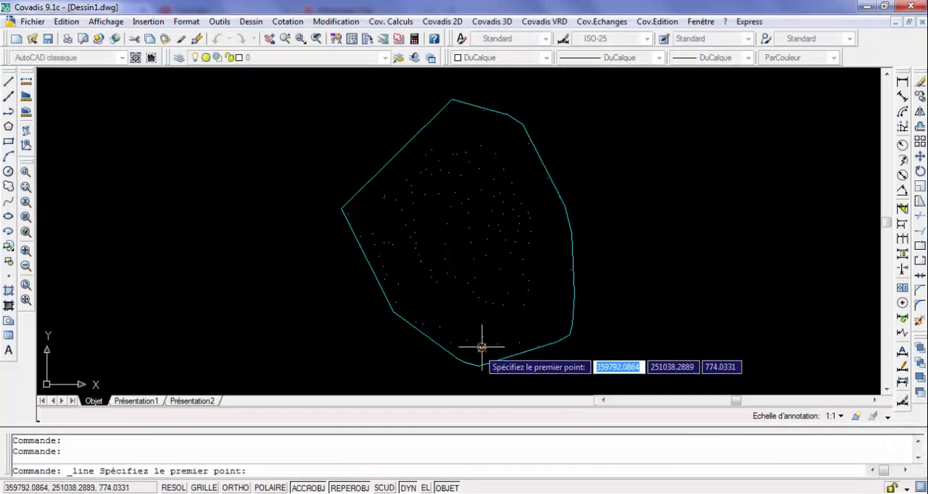
click(482, 348)
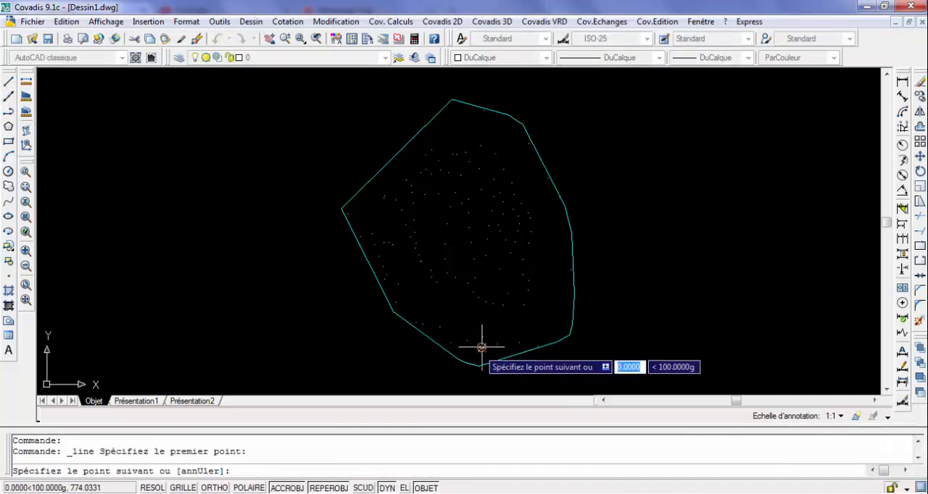
click(467, 283)
key(Return)
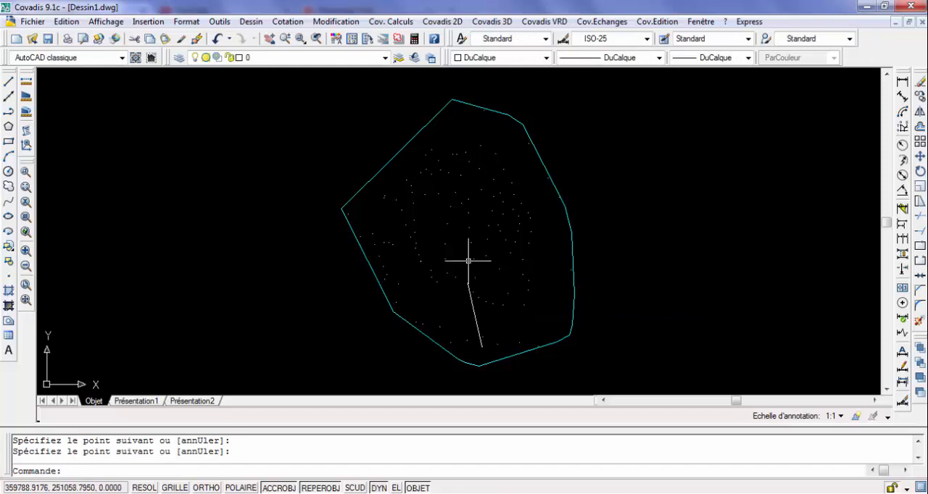
Draw a second line about 9 m long between two survey points in the middle, sloping up towards the northeast
key(Return)
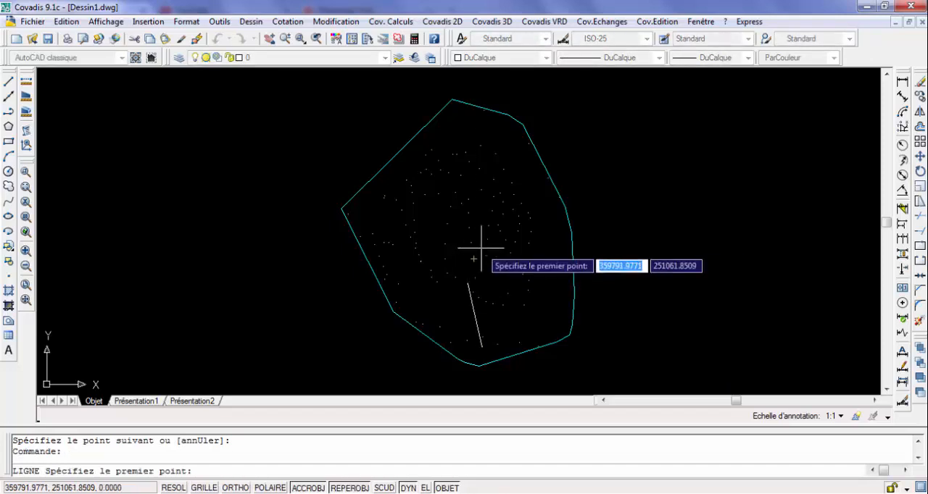
click(471, 243)
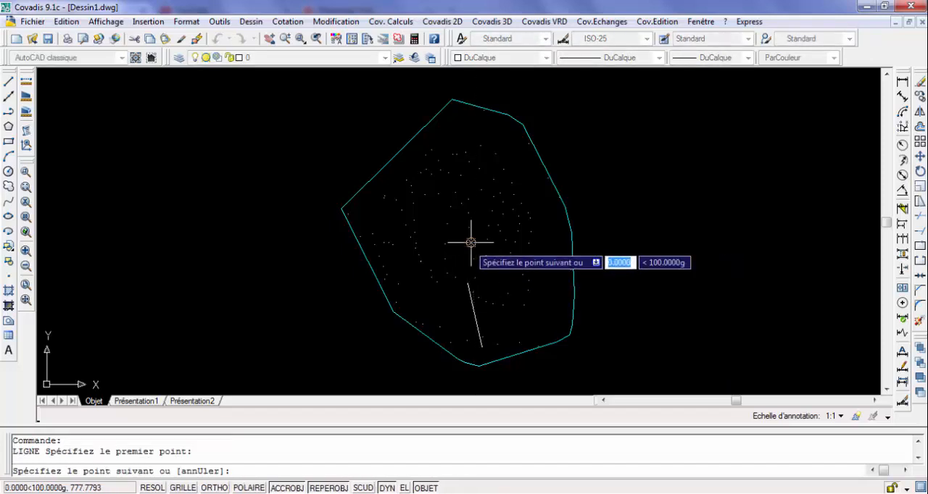
click(492, 211)
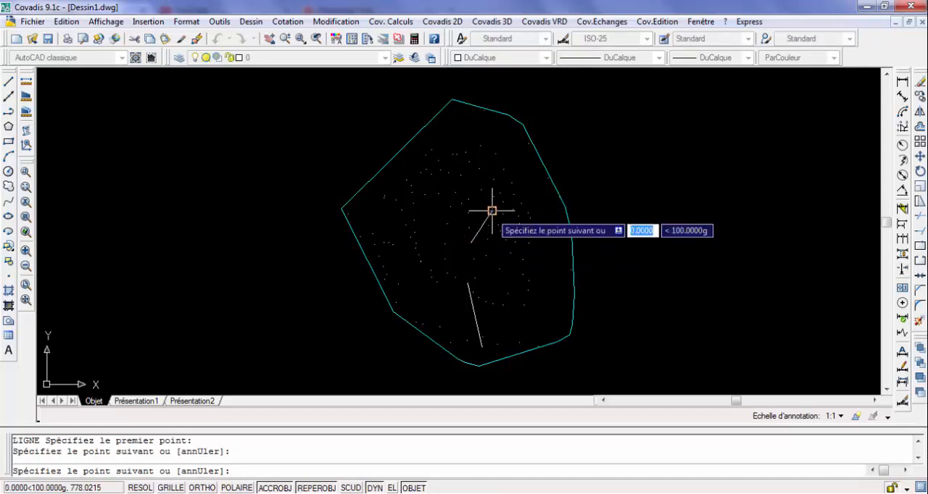
key(Return)
key(Return)
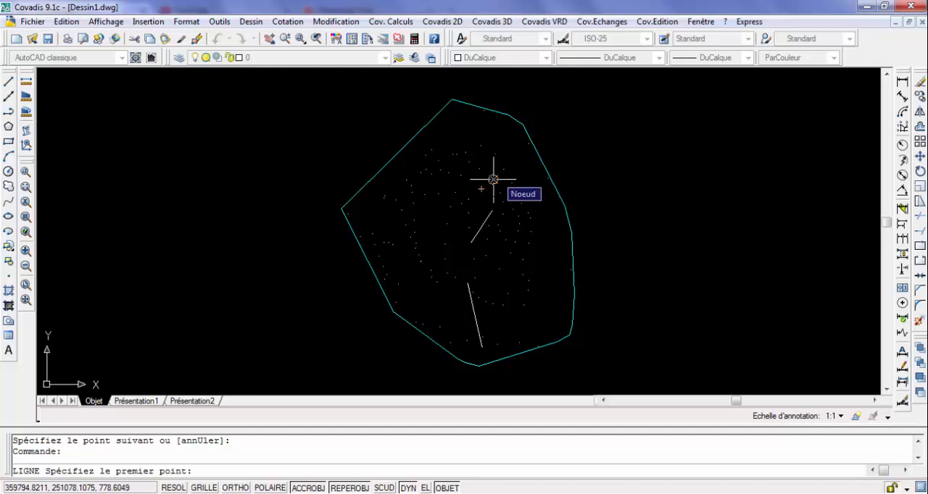
Draw a third line about 8.7 m long between two survey points north of the middle line, sloping up towards the northwest
click(493, 179)
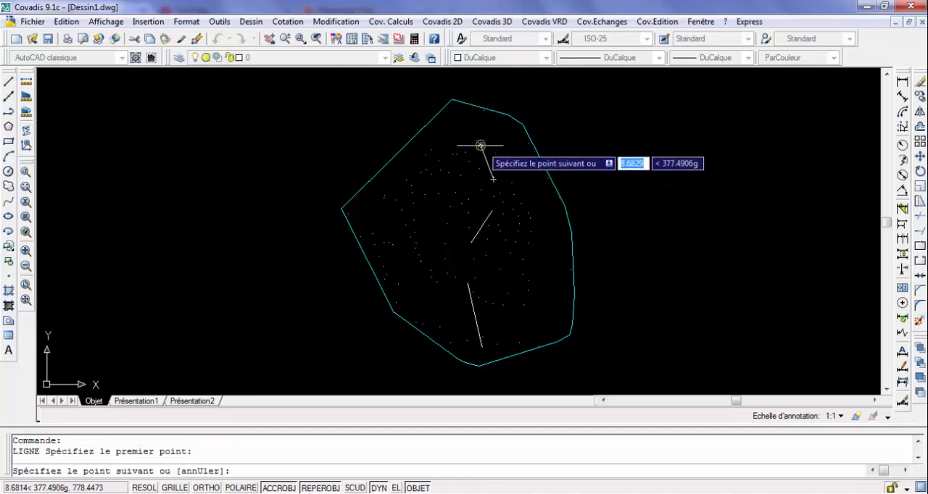
click(480, 146)
key(Return)
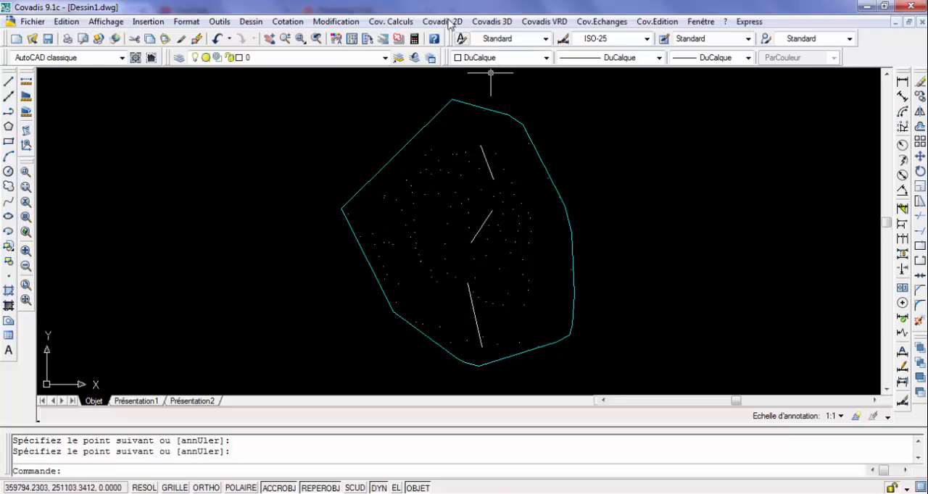
Display the Covadis VRD road project toolbar for linear projects by typical profiles and move it clear of the drawn perimeter
click(549, 28)
mouse_move(591, 75)
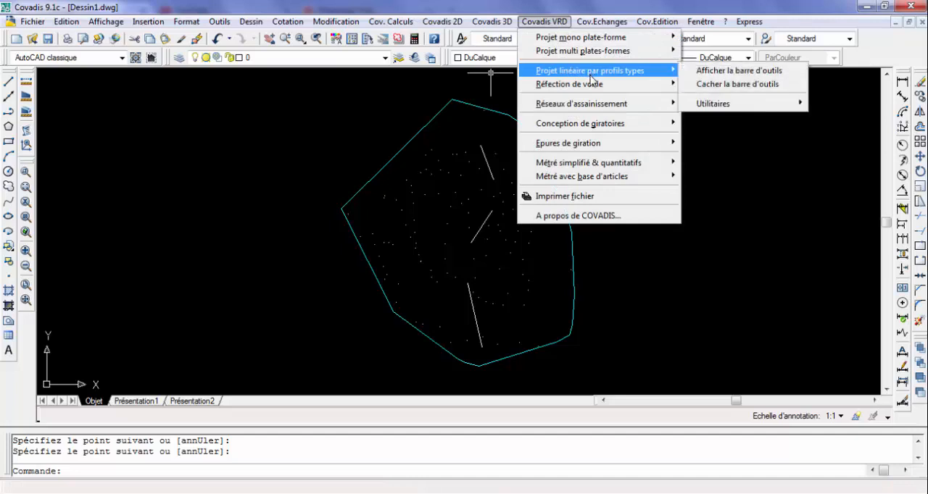
click(709, 72)
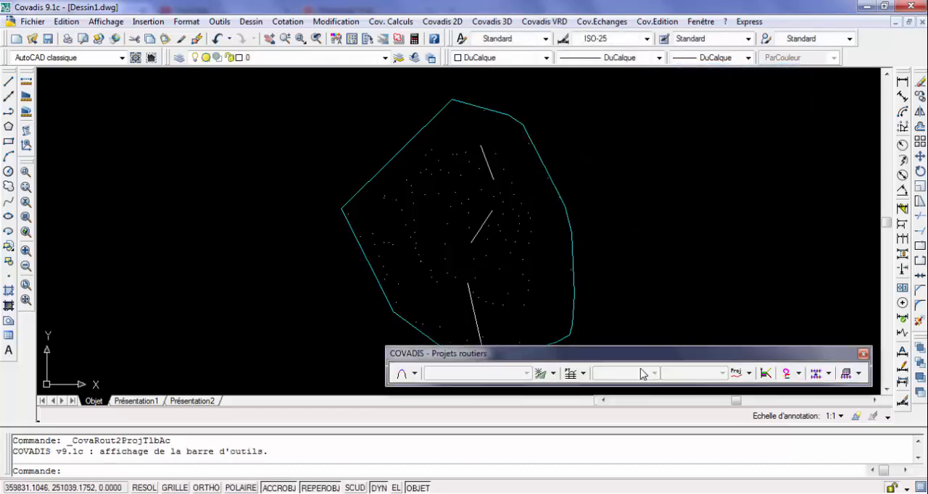
mouse_move(640, 358)
mouse_down()
mouse_move(681, 376)
mouse_move(669, 390)
mouse_up()
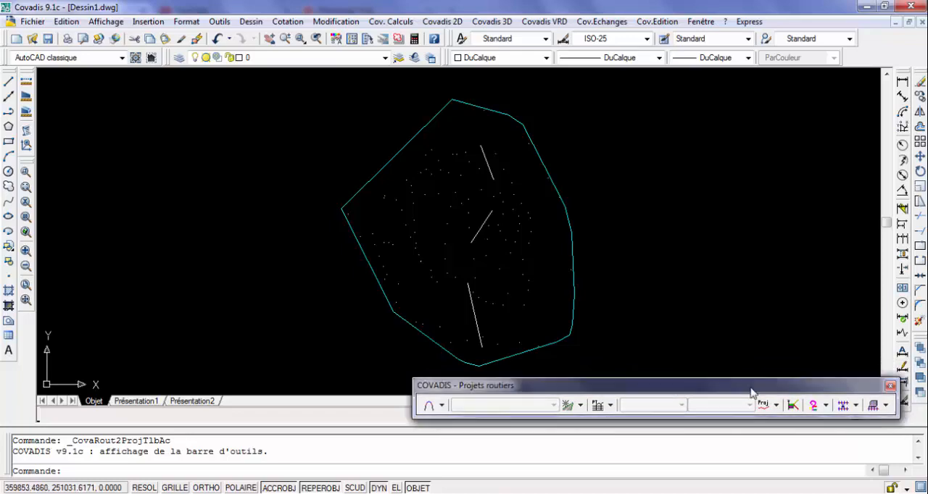
Connect the southern and middle lines with a symmetric vertex curve (Courbe à sommet symétrique) using a first clothoid parameter of 5
click(440, 407)
click(441, 407)
click(441, 408)
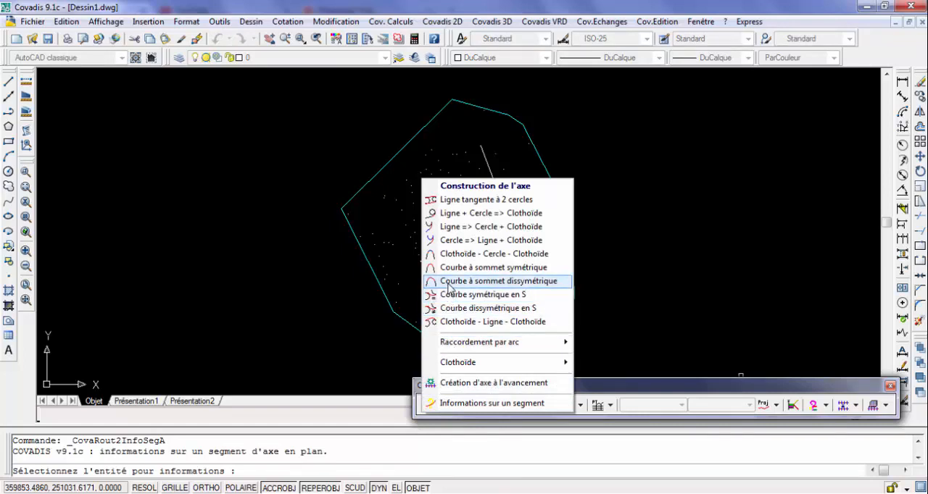
click(496, 269)
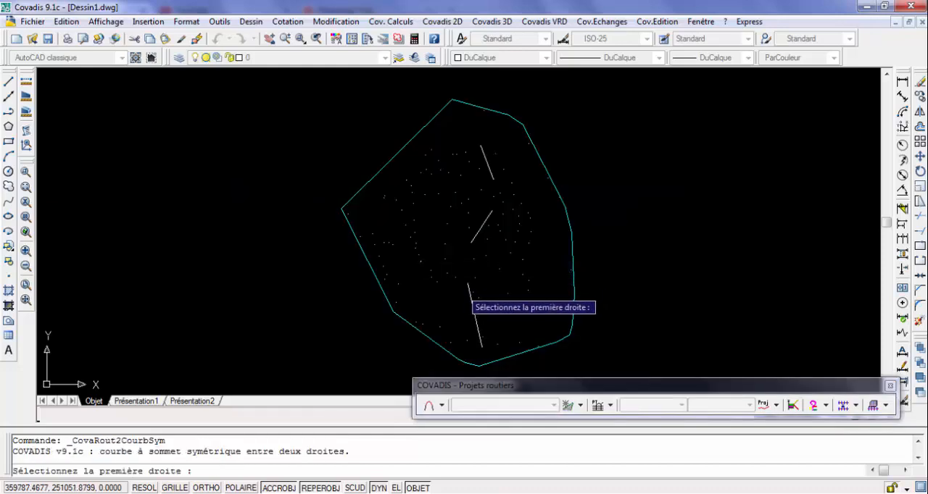
click(472, 305)
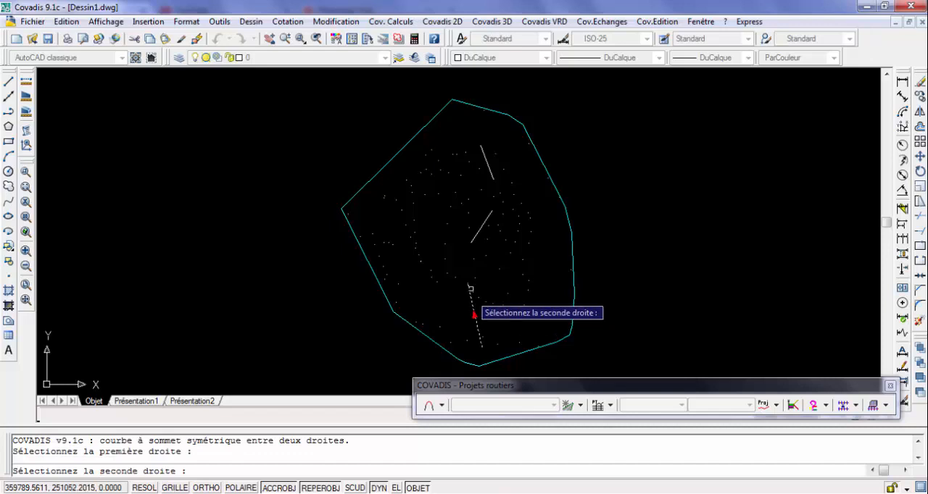
click(478, 231)
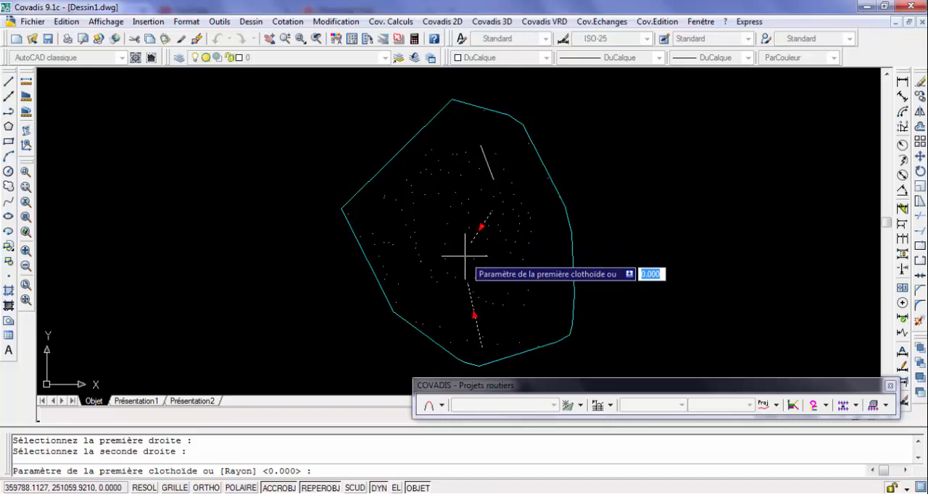
text(5)
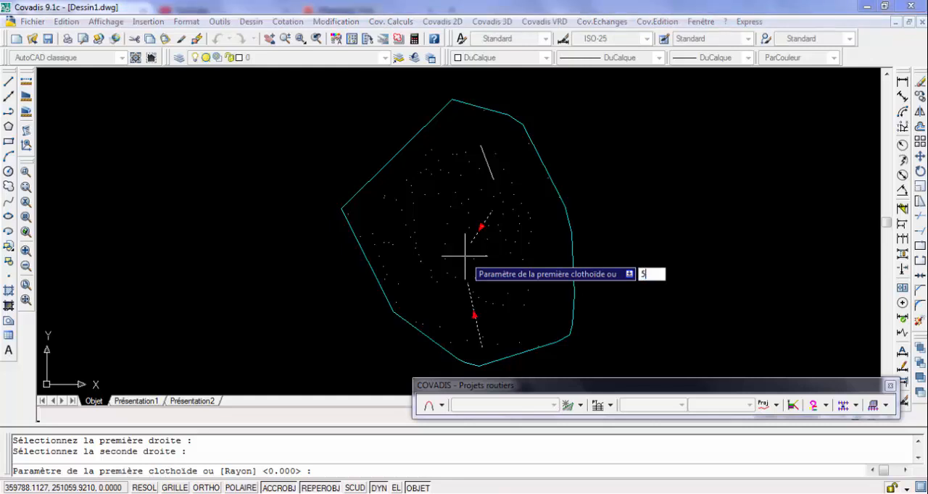
key(Return)
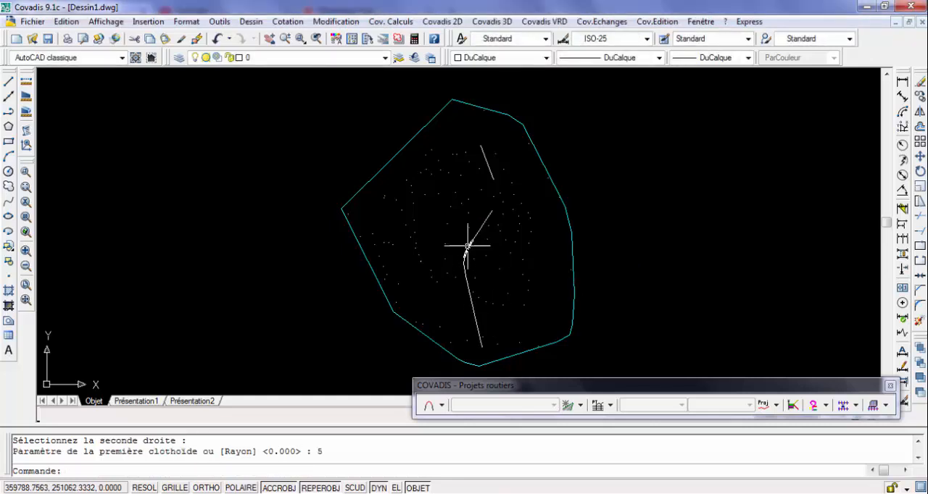
Undo the last symmetric vertex curve command
scroll(467, 248, up, 5)
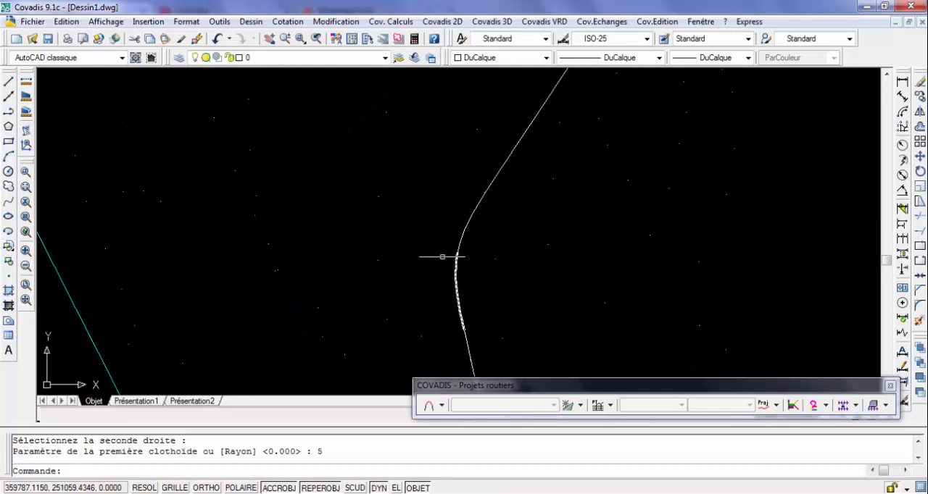
scroll(442, 257, down, 4)
click(216, 38)
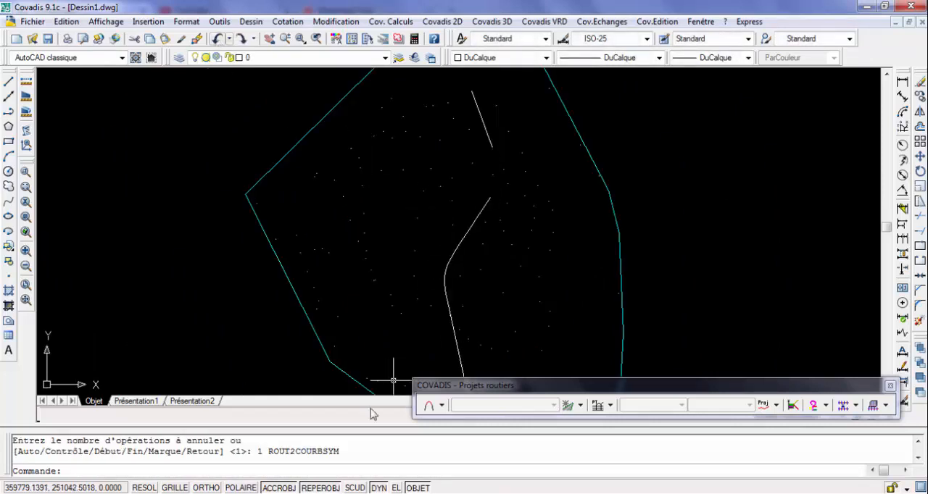
Connect the northern and middle lines with a symmetric vertex curve (Courbe à sommet symétrique) using a first clothoid parameter of 5
click(432, 403)
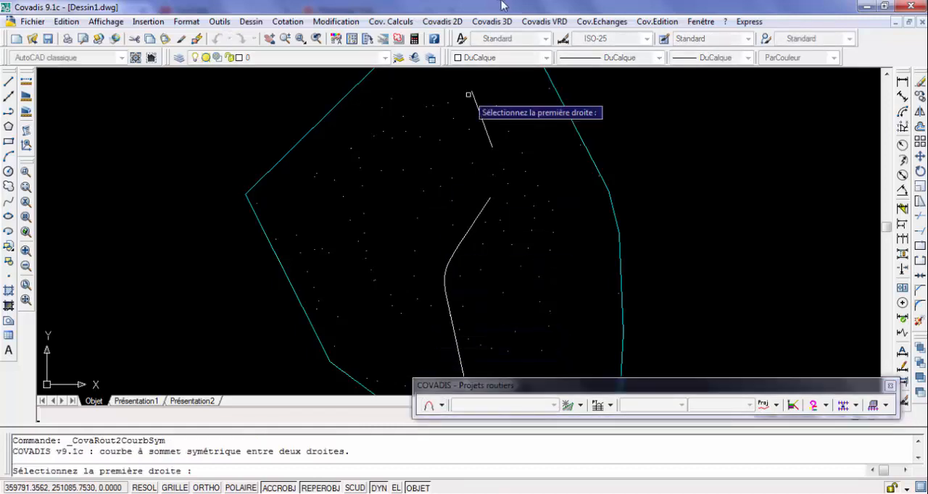
click(441, 405)
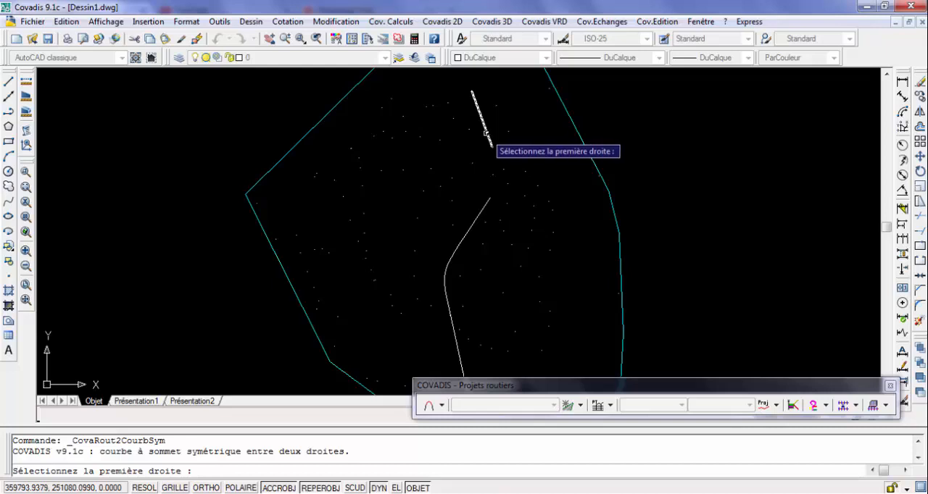
click(483, 128)
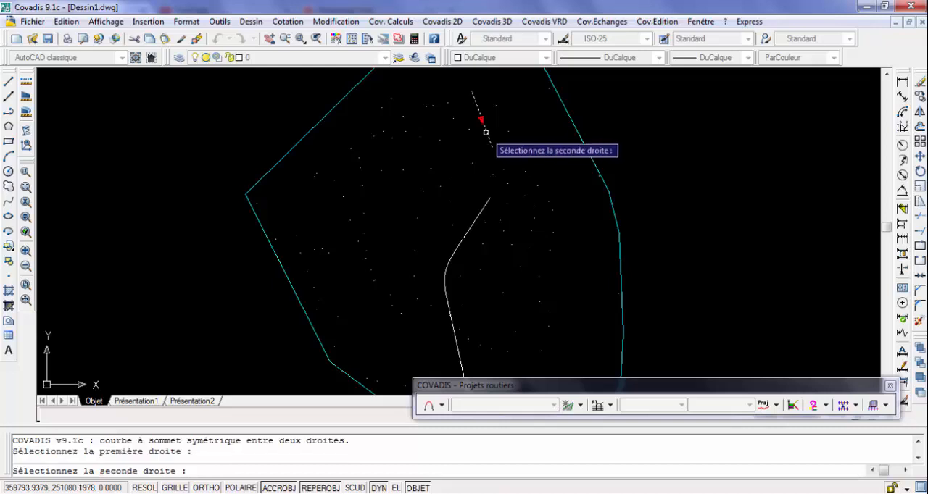
click(485, 207)
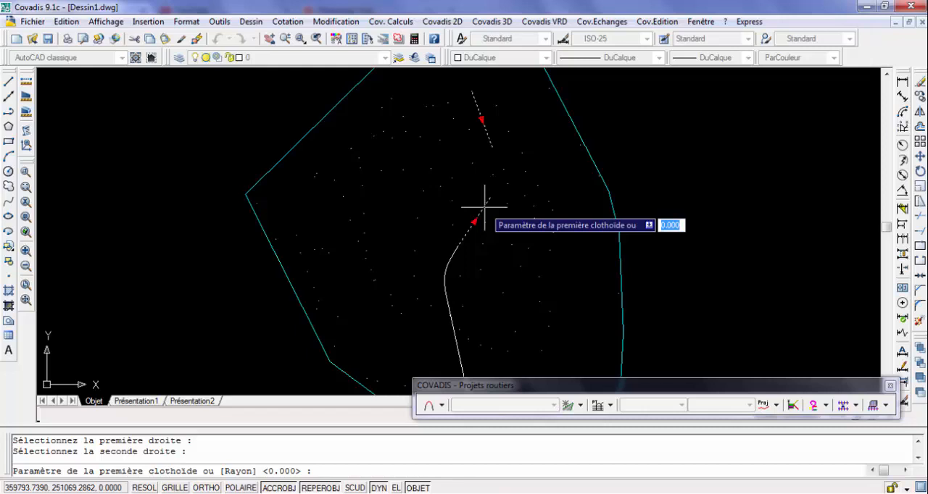
text(5)
key(Return)
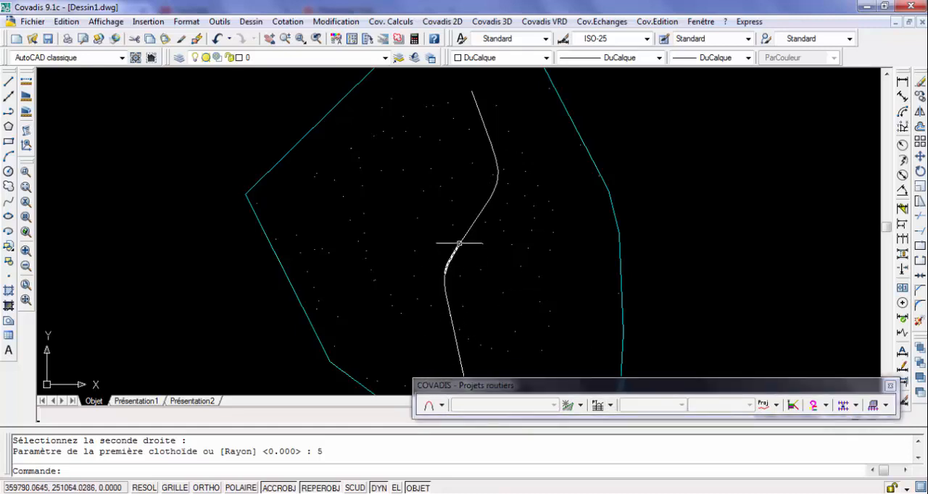
Create a new road project and define its plan axis from all seven straight and curved elements, starting at the southern line, and keep it
click(580, 407)
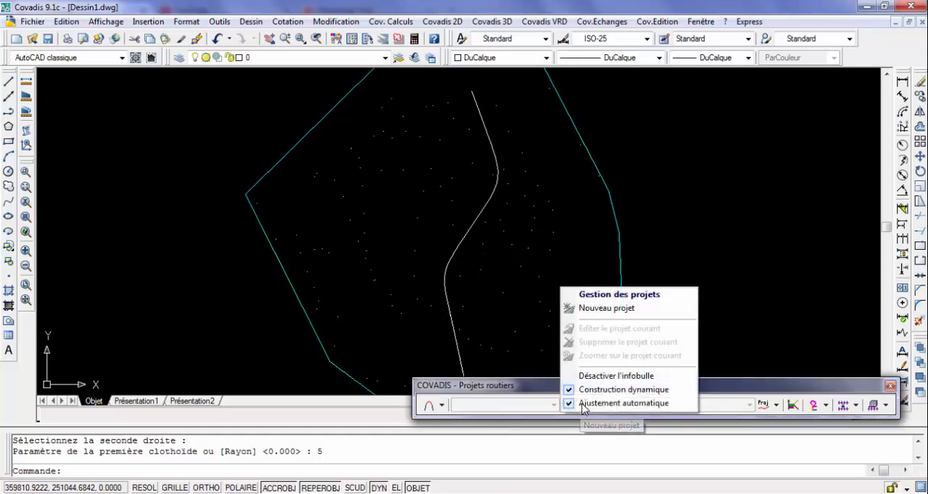
click(606, 308)
scroll(464, 354, down, 2)
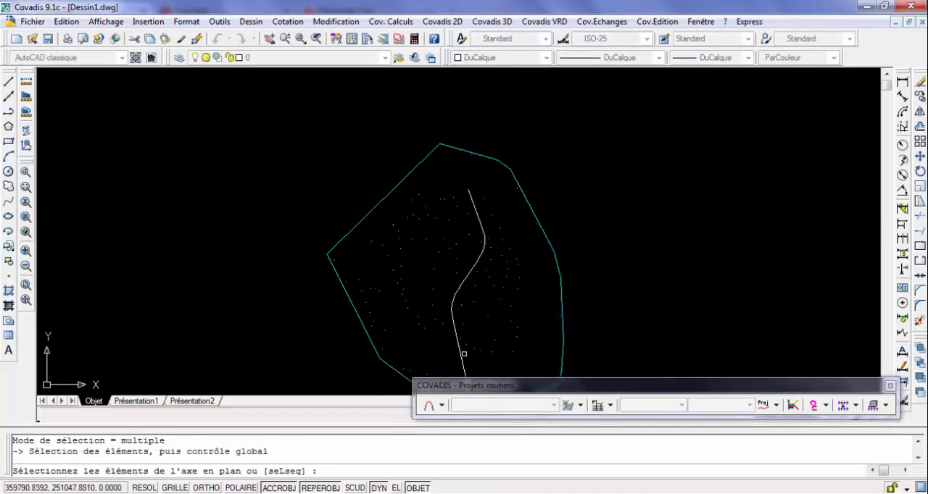
scroll(464, 353, down, 2)
scroll(464, 354, up, 8)
scroll(464, 354, down, 8)
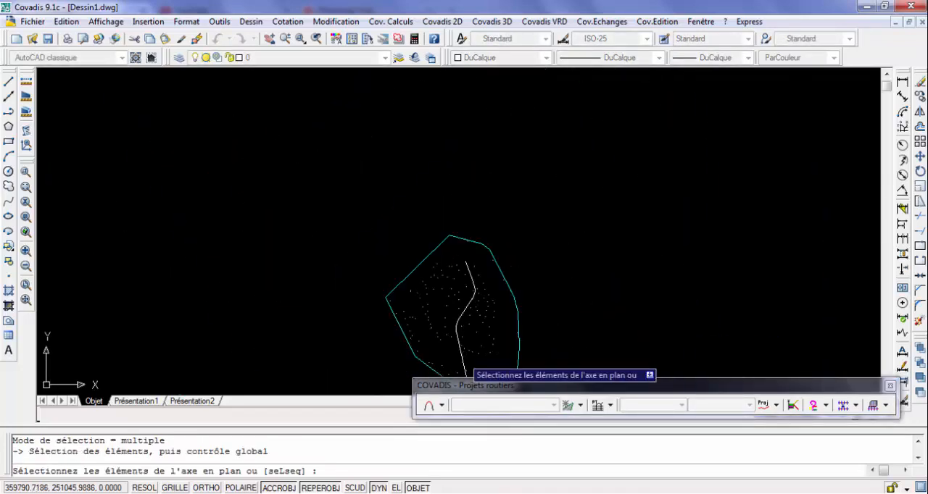
scroll(418, 265, down, 1)
scroll(445, 344, up, 3)
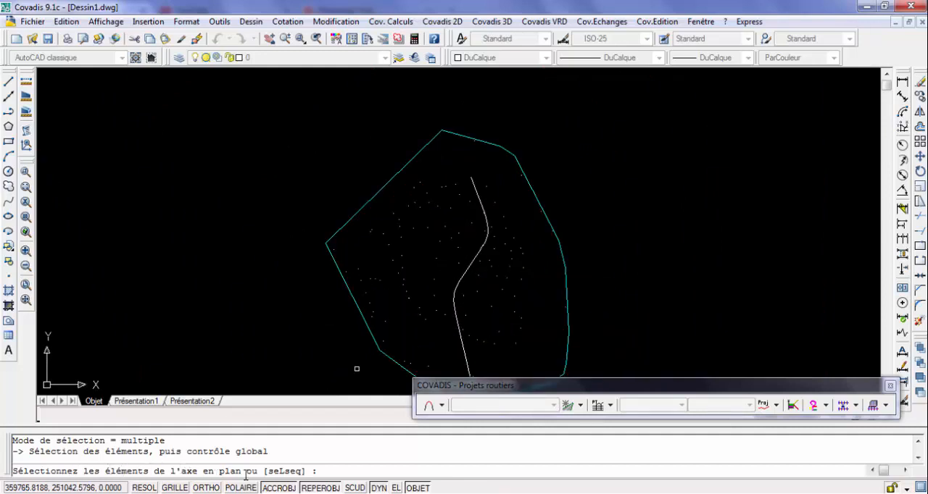
click(466, 366)
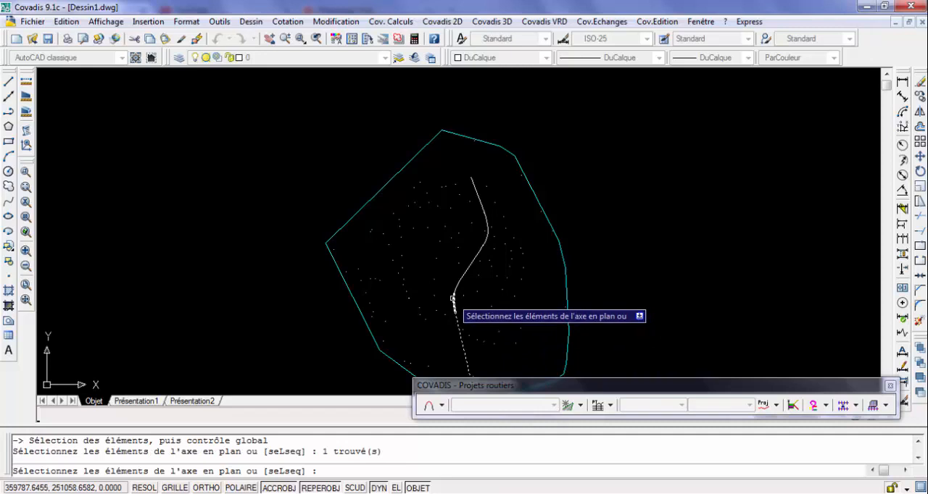
click(457, 288)
click(456, 285)
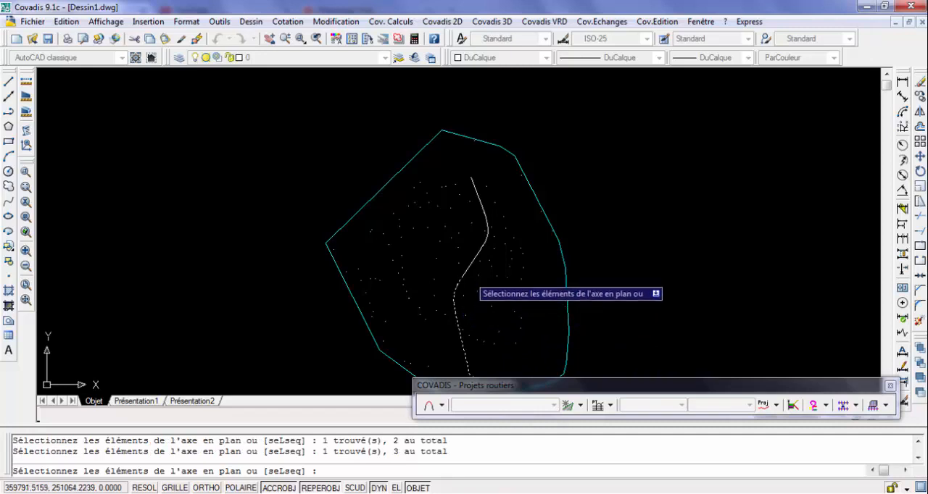
click(469, 261)
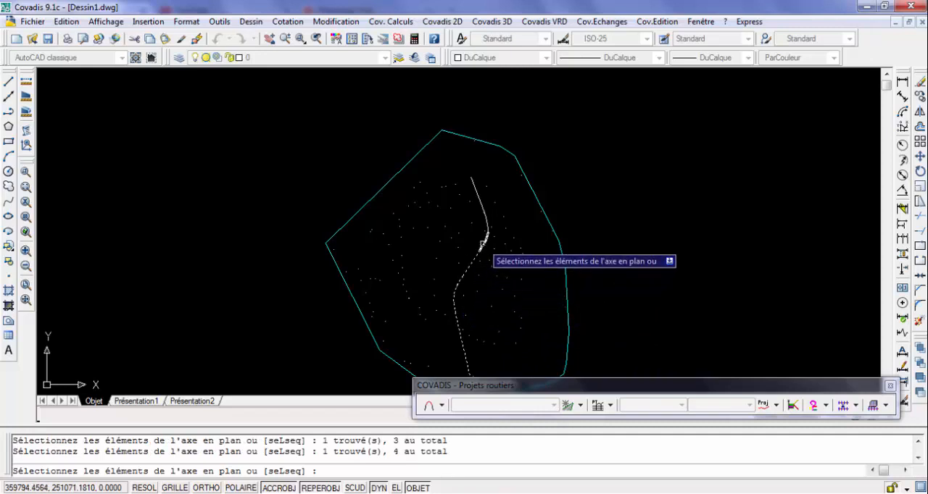
click(483, 239)
click(487, 226)
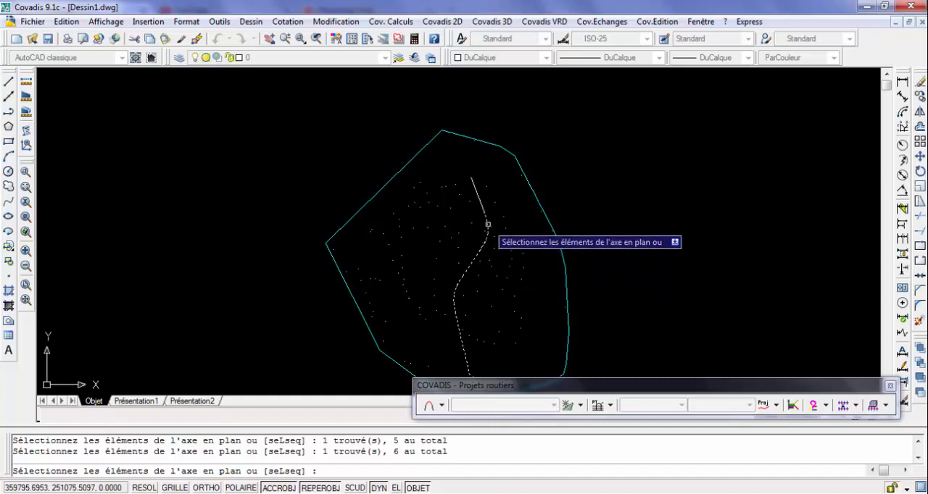
click(478, 196)
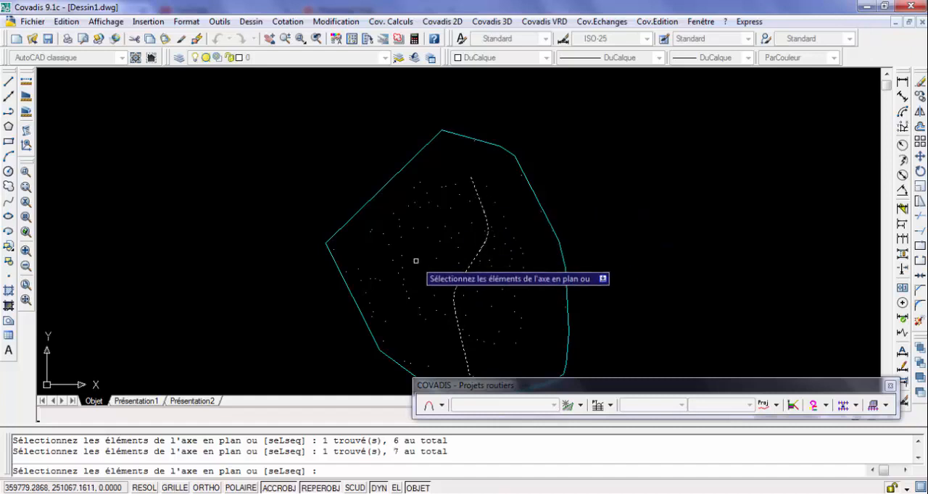
key(Return)
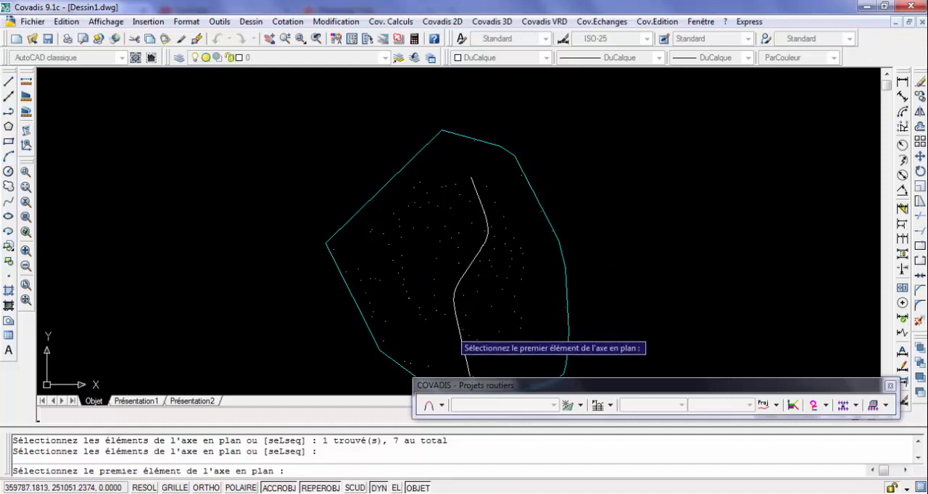
click(469, 371)
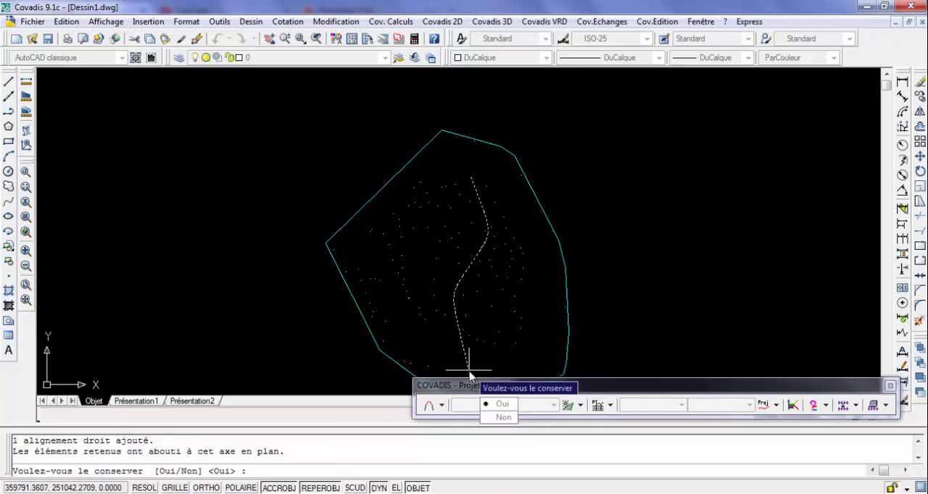
click(504, 406)
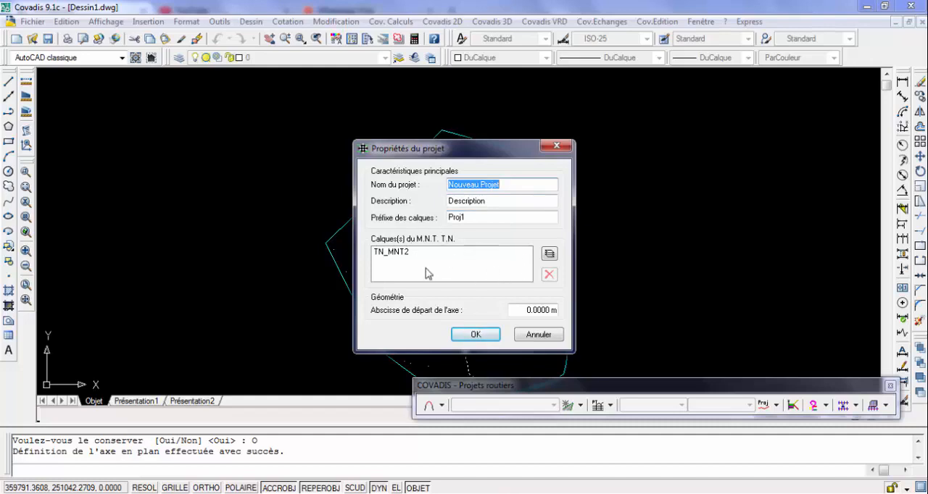
Keep TN_MNT2 as the natural-ground terrain model layer and accept the properties of the project Nouveau Projet
click(549, 253)
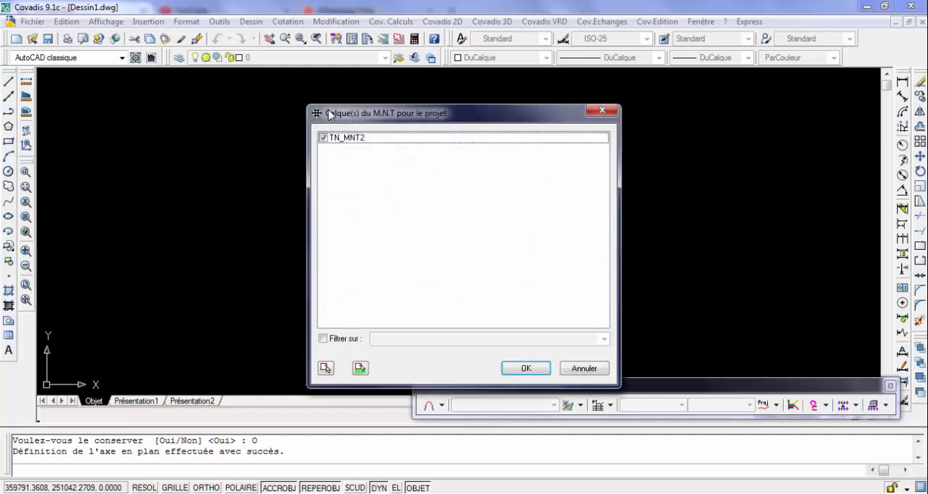
click(330, 140)
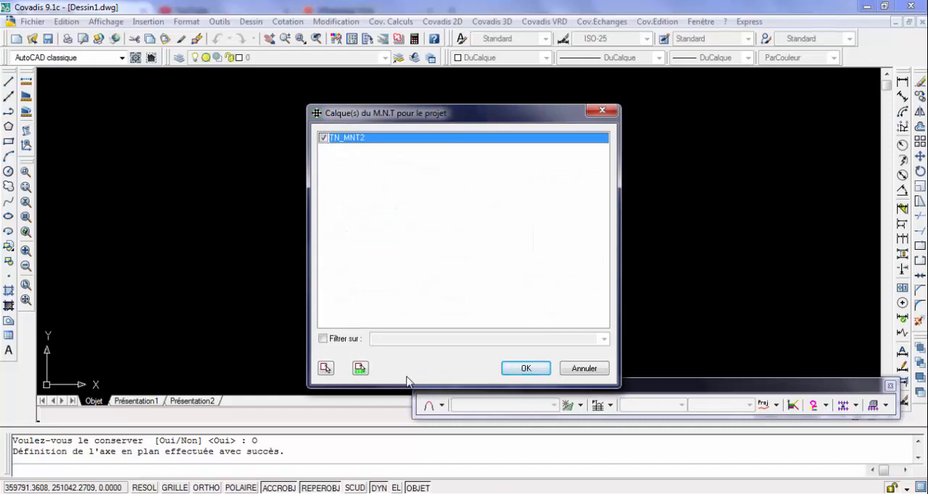
click(527, 369)
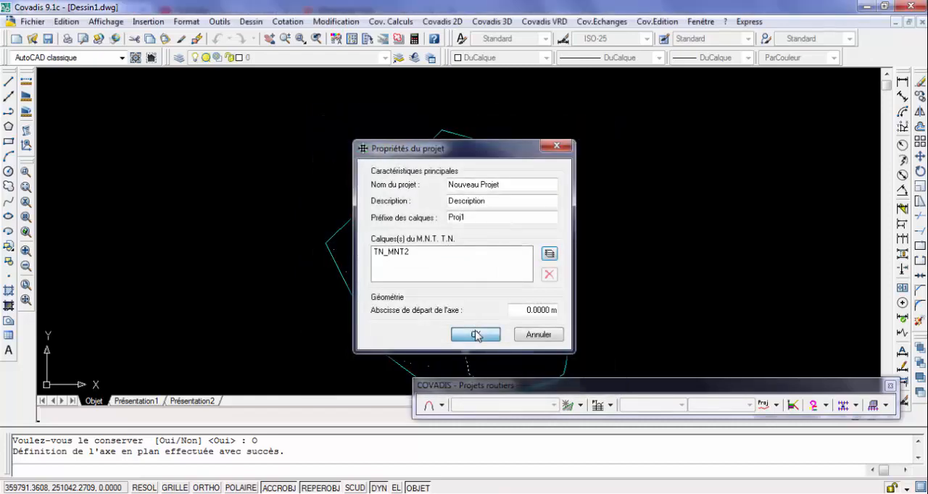
click(475, 335)
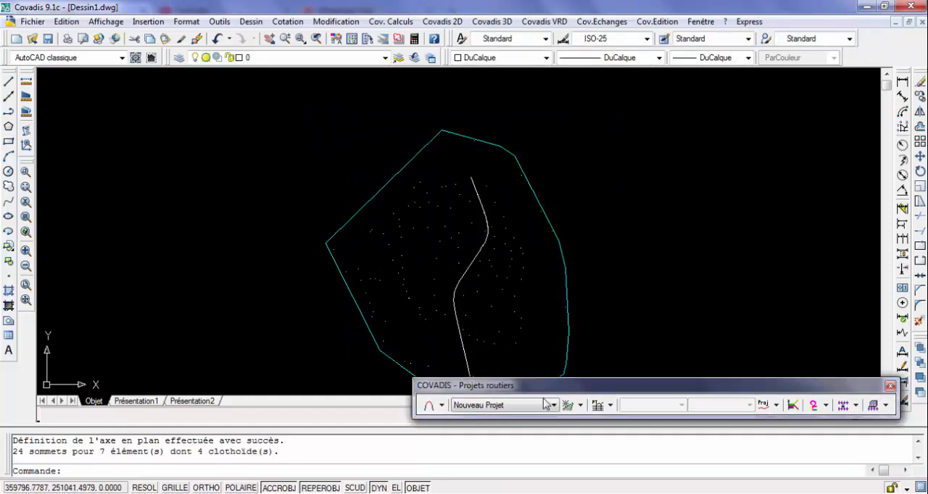
Try to draw a new natural-ground longitudinal profile (Nouveau P.L. TN) for the project axis
click(771, 405)
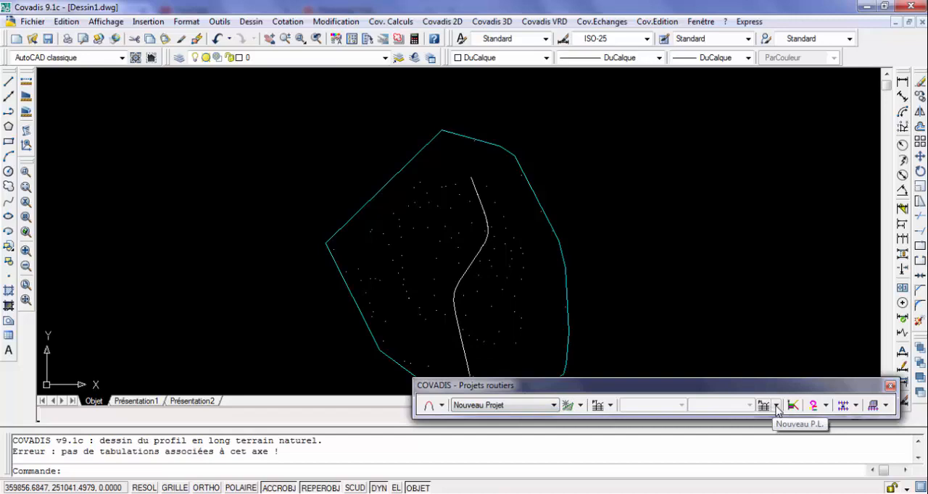
click(776, 408)
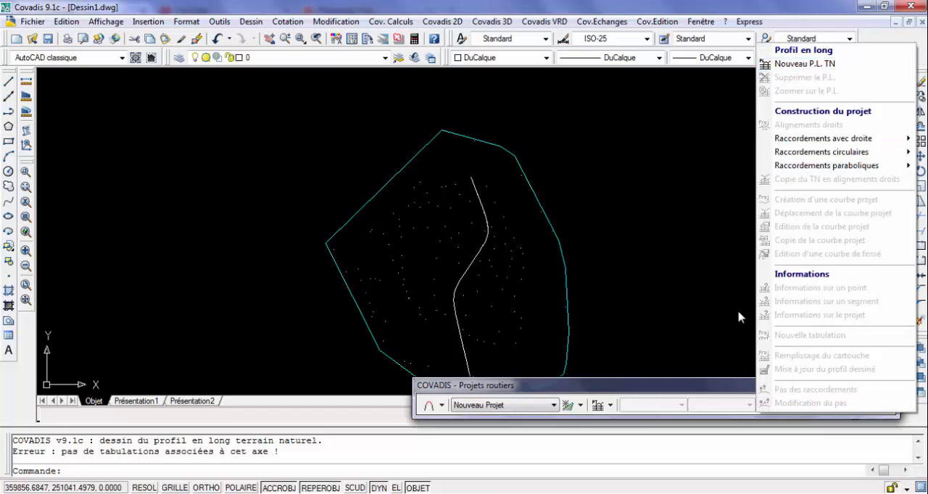
click(735, 392)
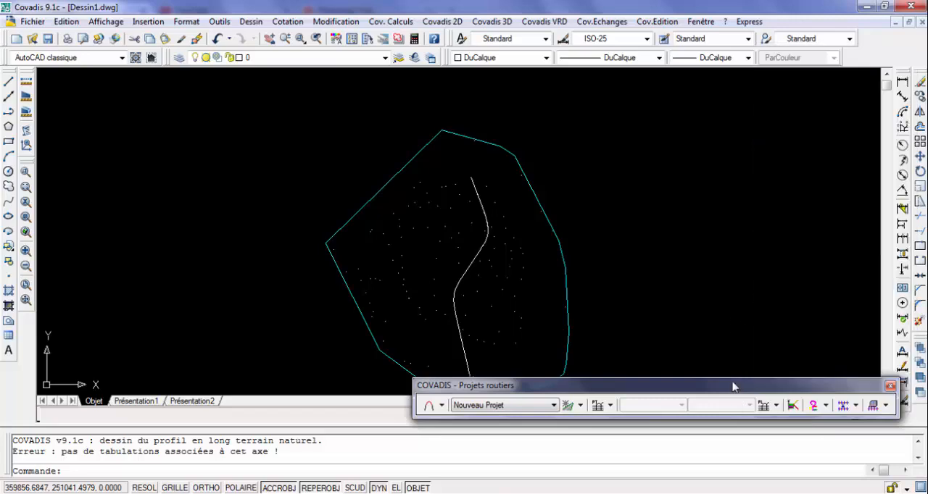
click(776, 407)
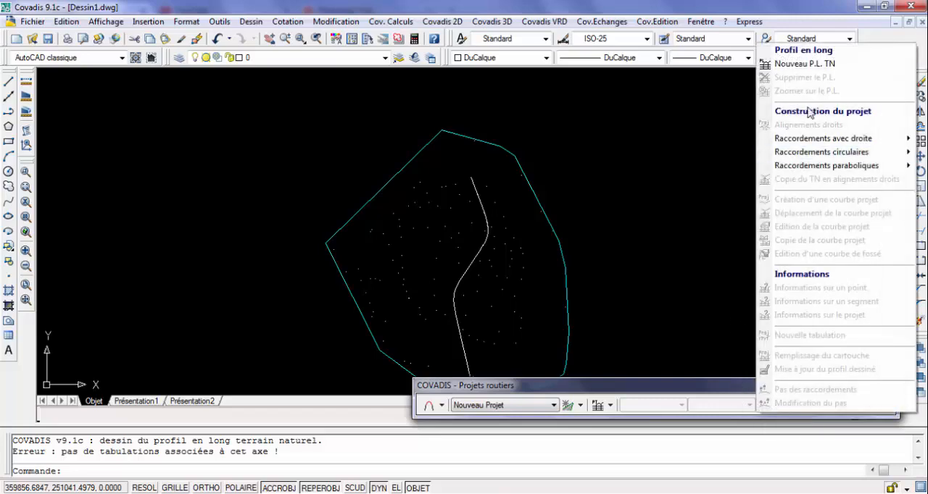
click(817, 69)
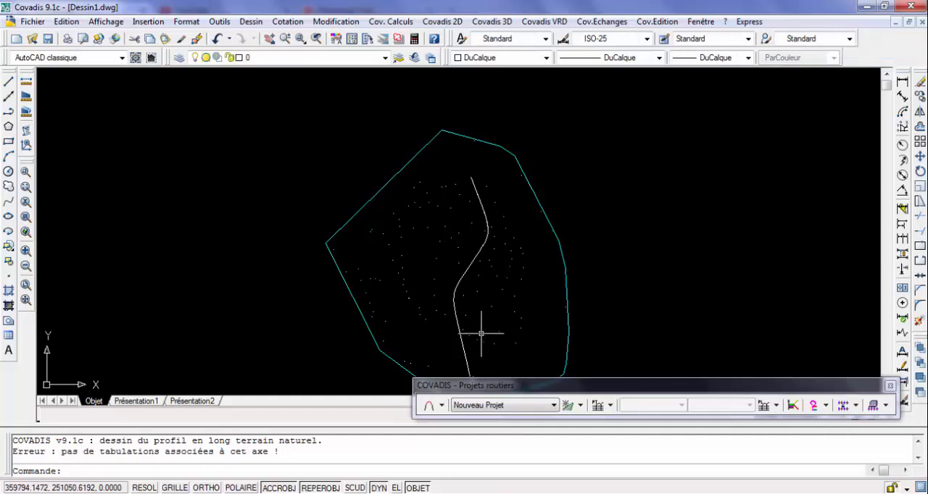
scroll(481, 334, down, 2)
scroll(481, 366, up, 4)
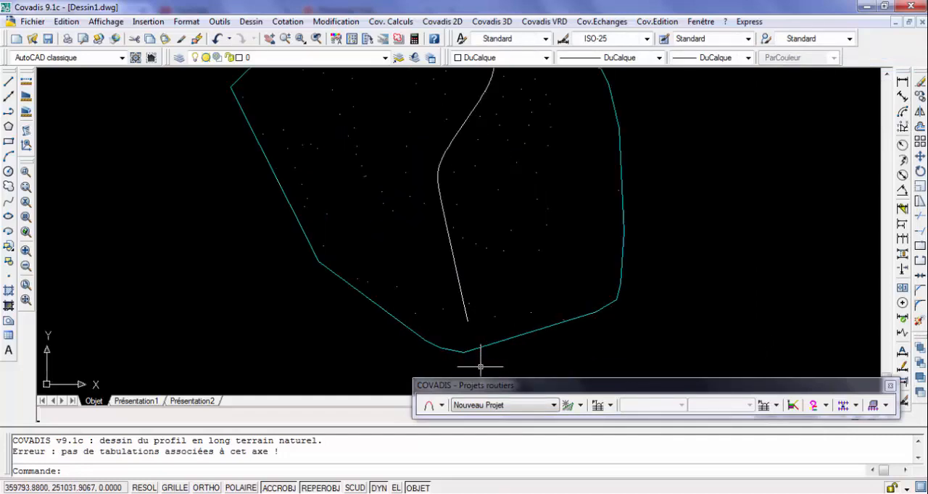
click(763, 405)
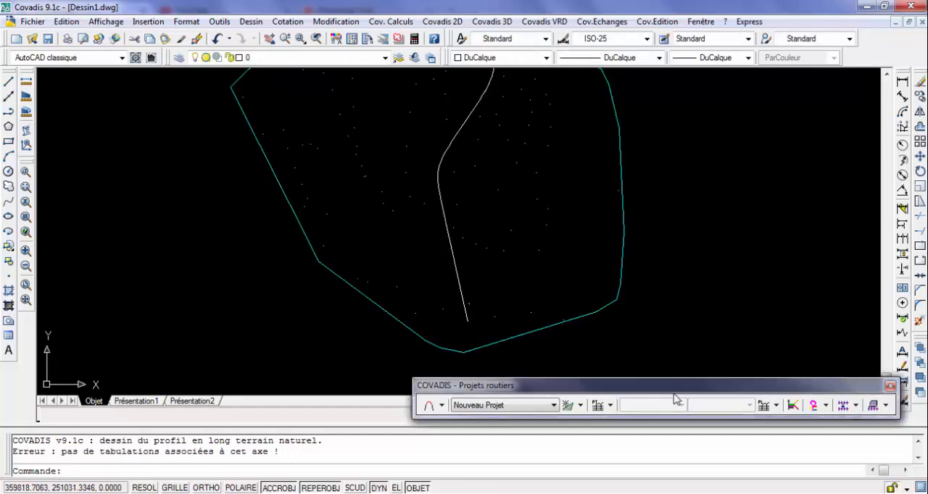
click(766, 410)
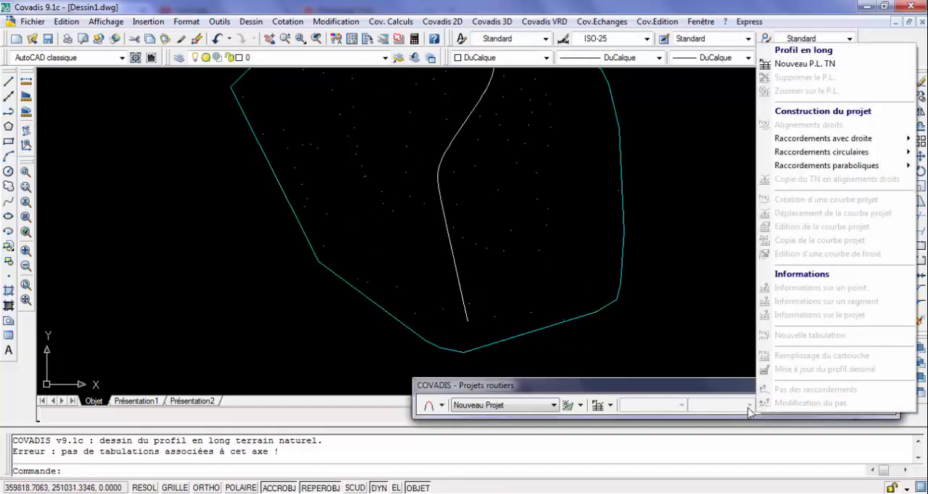
click(716, 388)
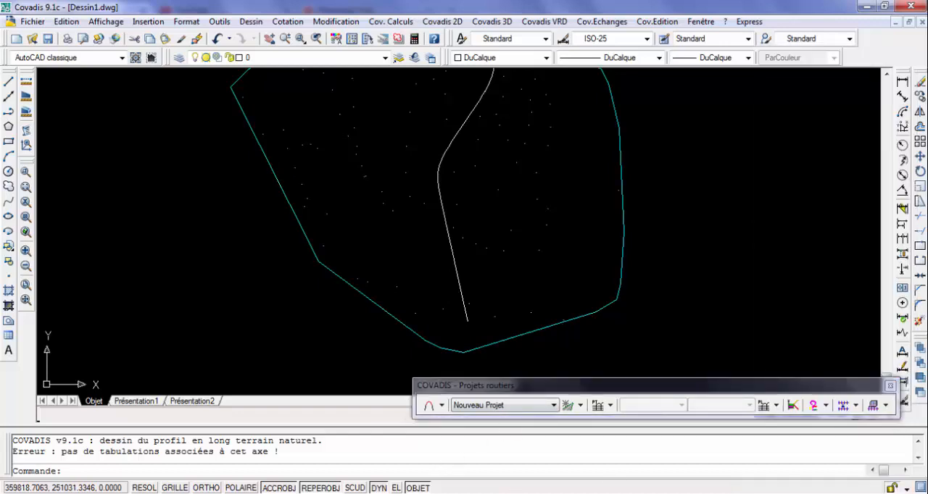
click(859, 443)
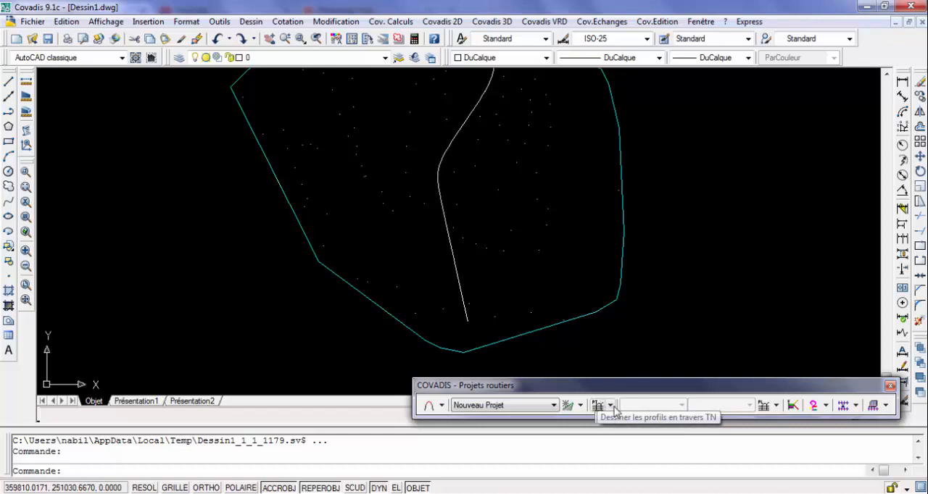
Tabulate the project axis with perpendicular lines at its ends, its vertices and every 10 m, keeping the red TABULATION layer and 4.50 m half-width
click(611, 406)
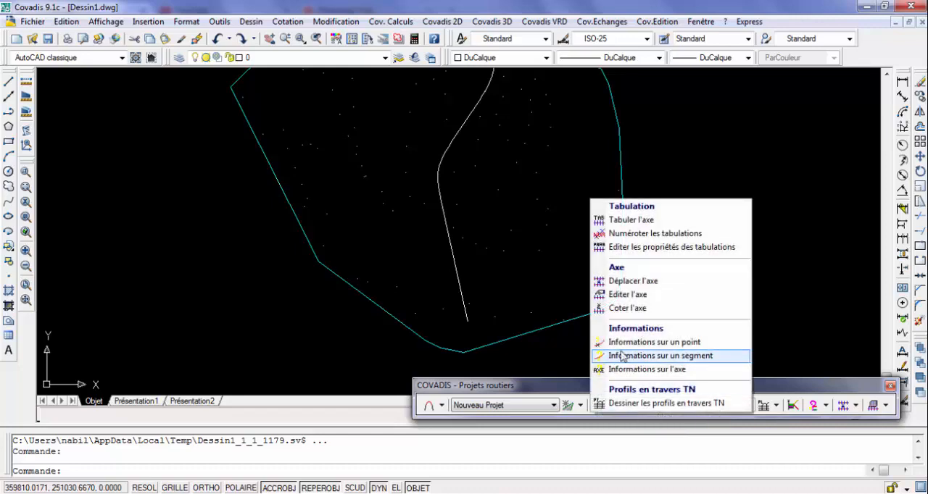
click(629, 223)
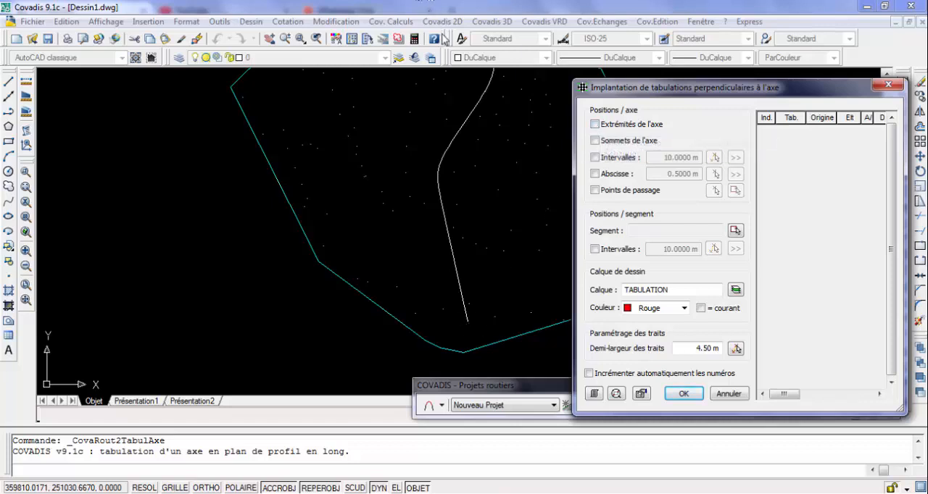
click(594, 125)
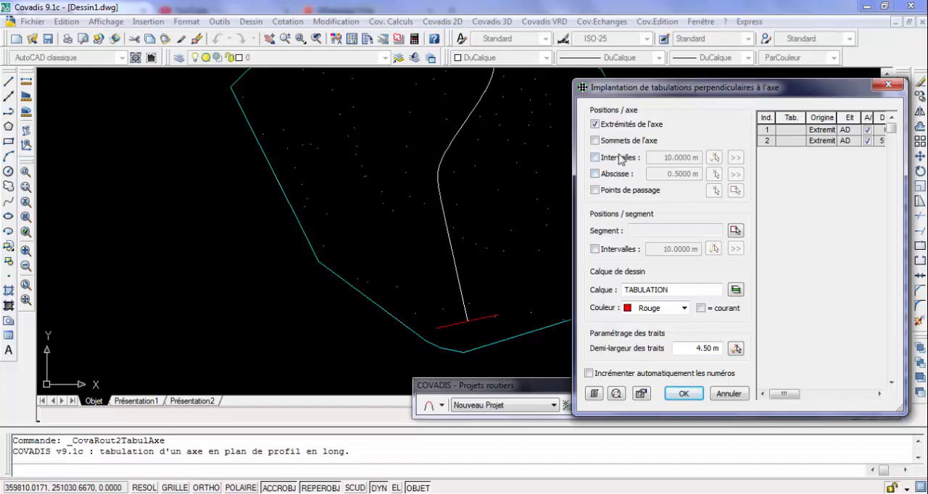
click(594, 141)
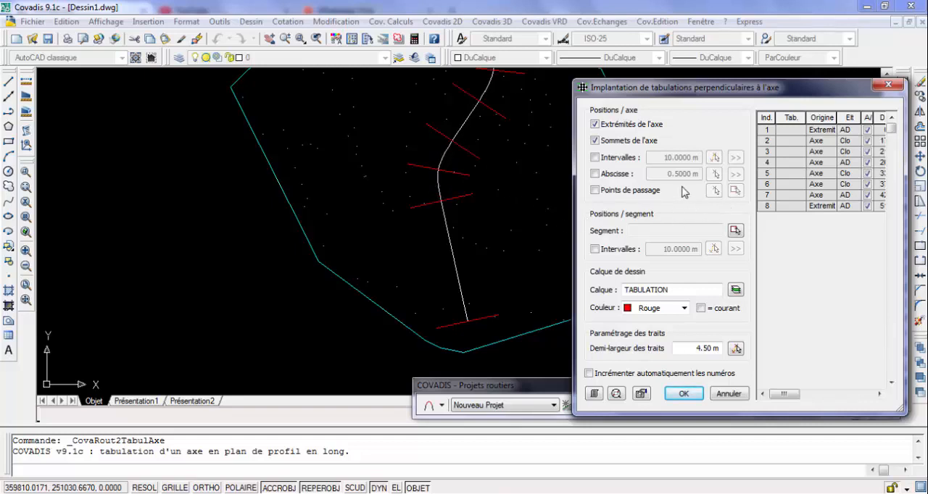
click(595, 157)
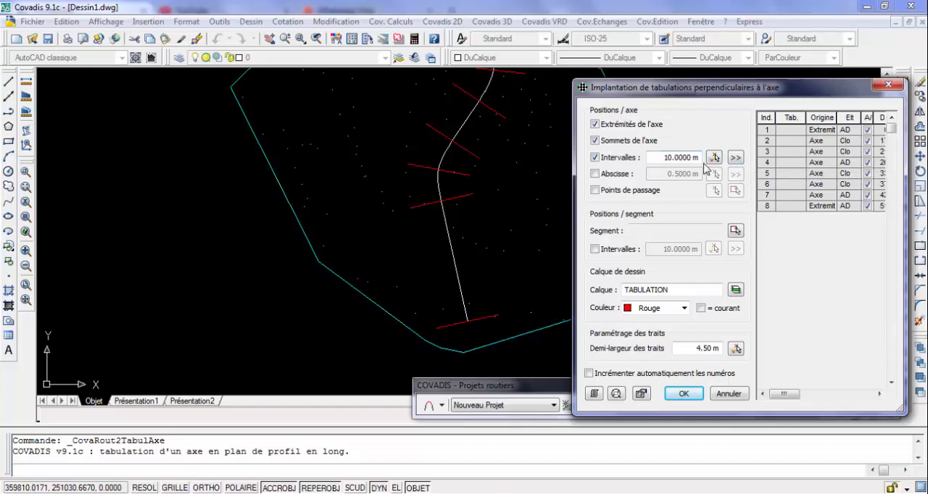
click(735, 158)
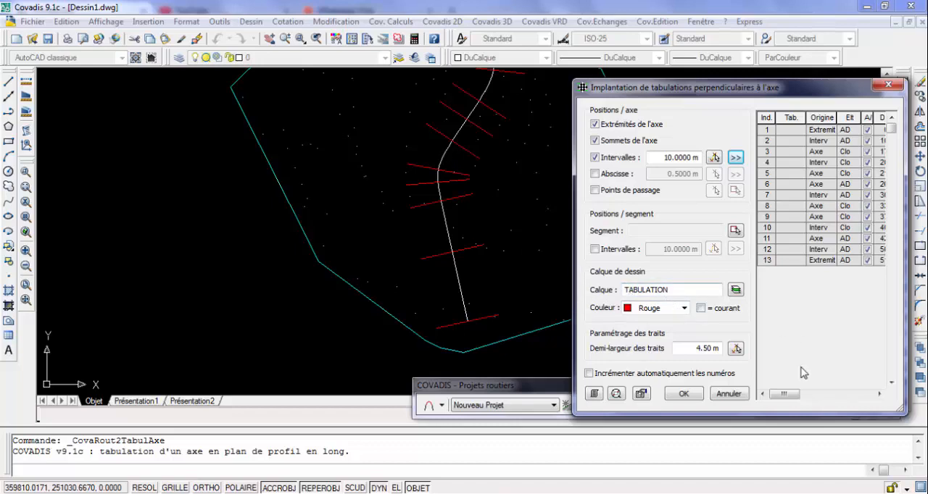
click(683, 394)
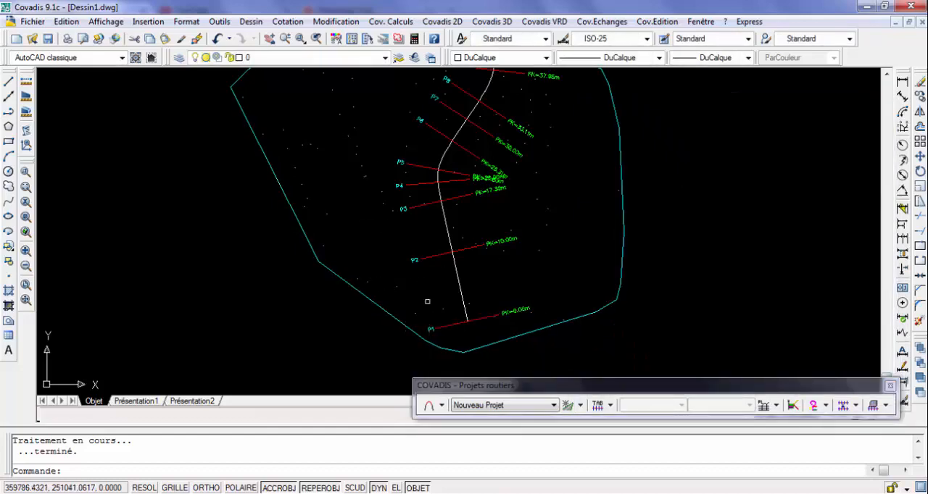
Examine the numbered tabulation lines and their PK labels along the whole road axis
scroll(423, 222, up, 2)
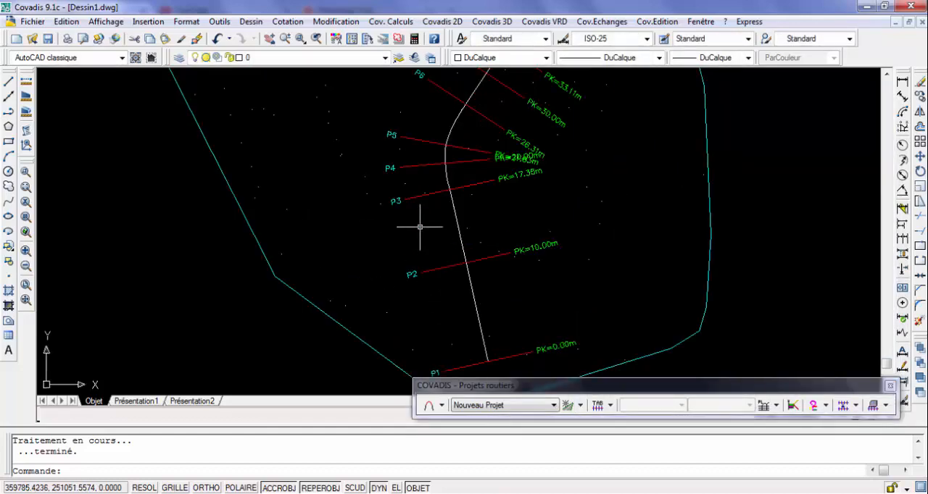
scroll(394, 130, down, 5)
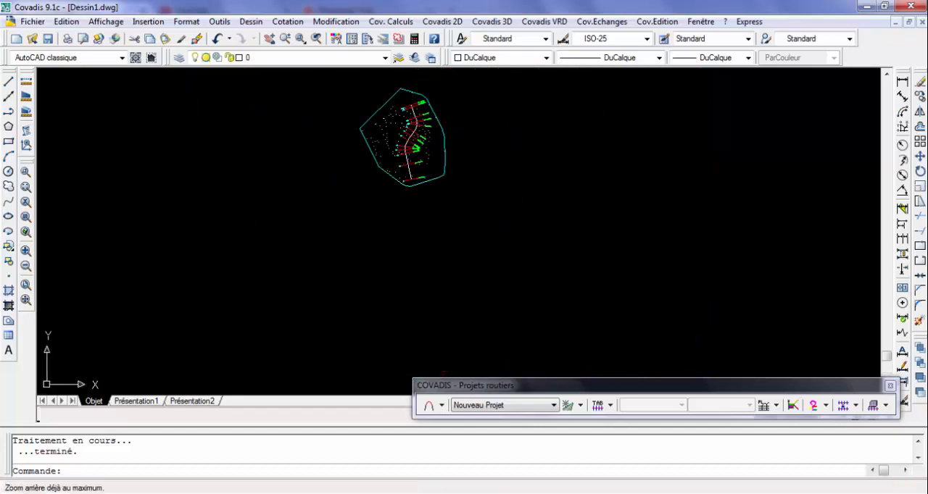
scroll(397, 94, up, 6)
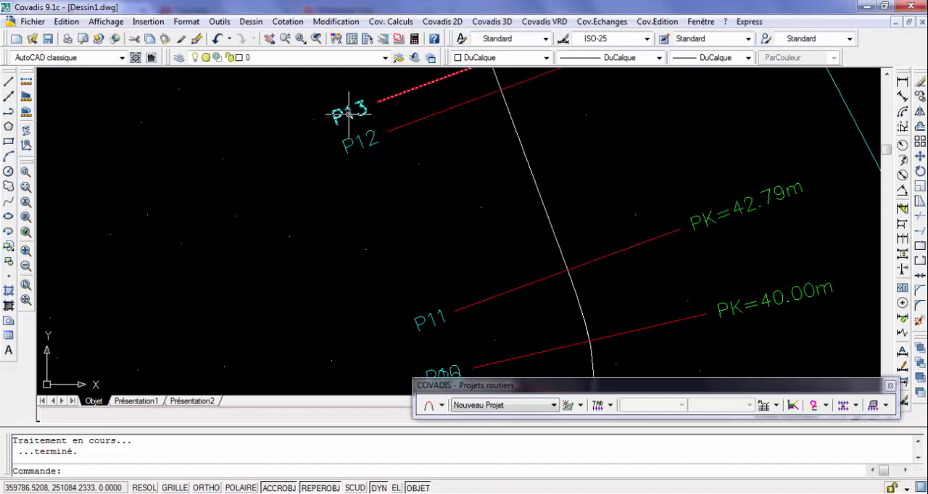
scroll(349, 114, down, 4)
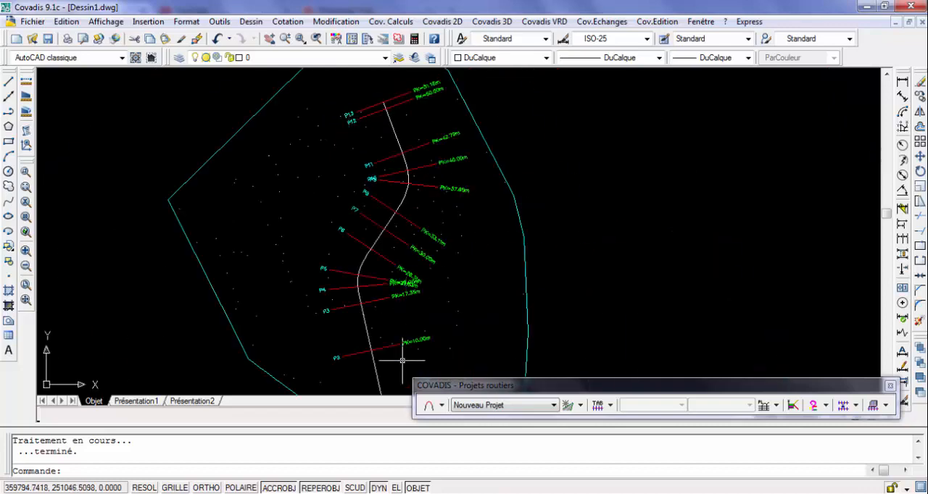
scroll(410, 357, up, 5)
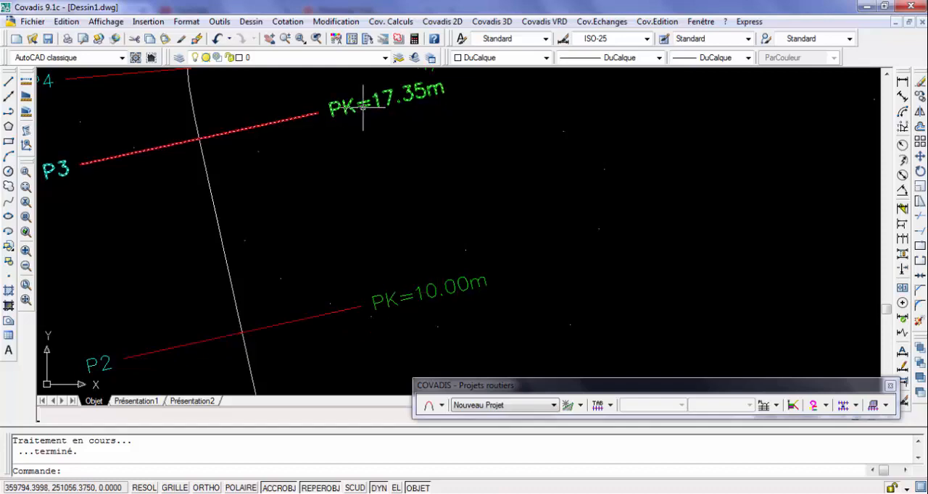
scroll(361, 105, down, 3)
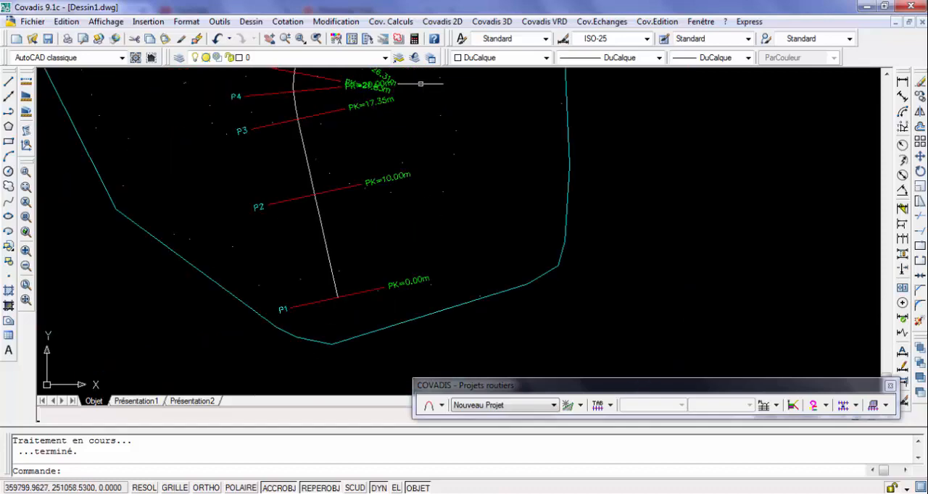
scroll(363, 80, up, 3)
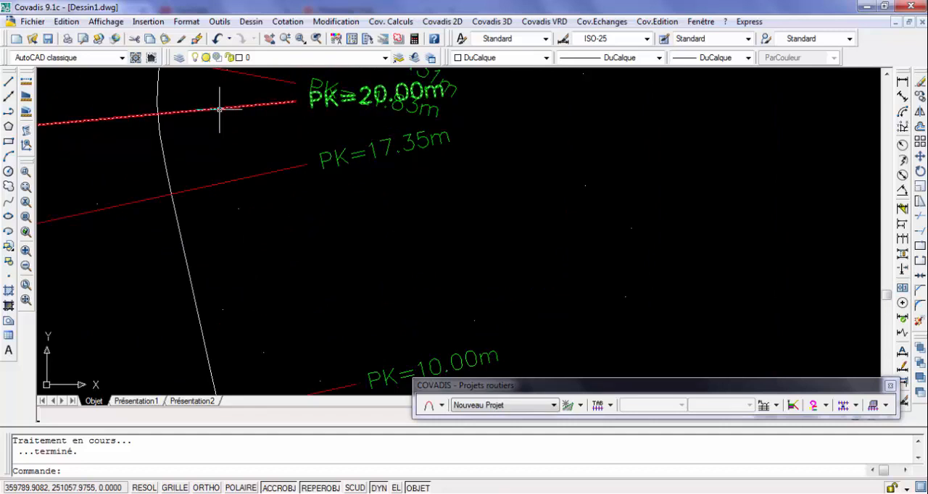
click(220, 109)
scroll(217, 112, down, 4)
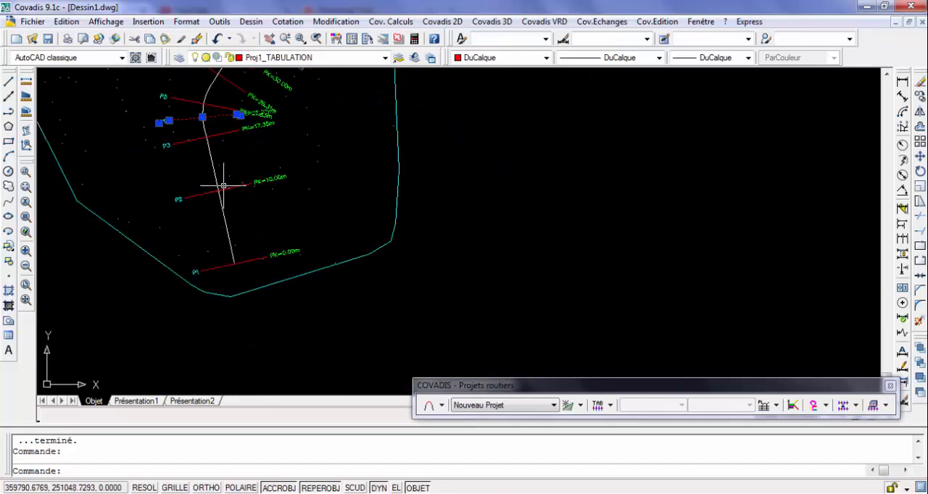
scroll(217, 105, down, 3)
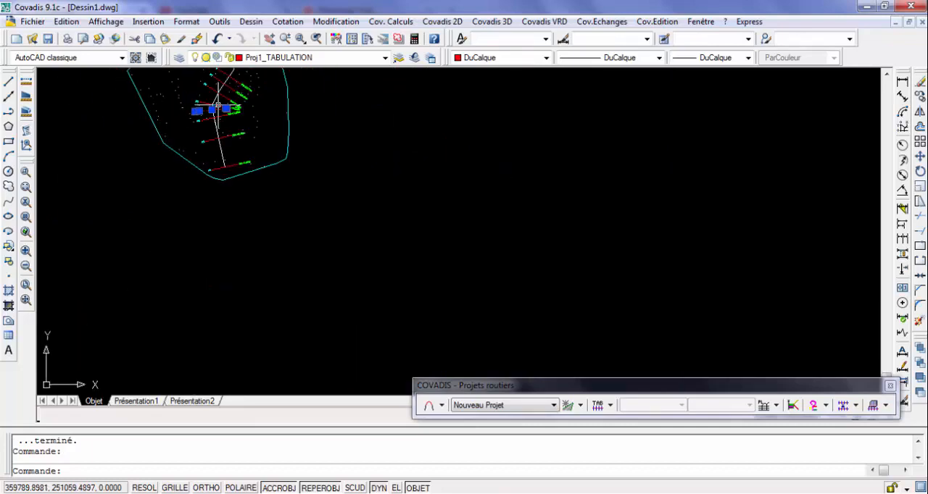
scroll(218, 105, up, 1)
key(Escape)
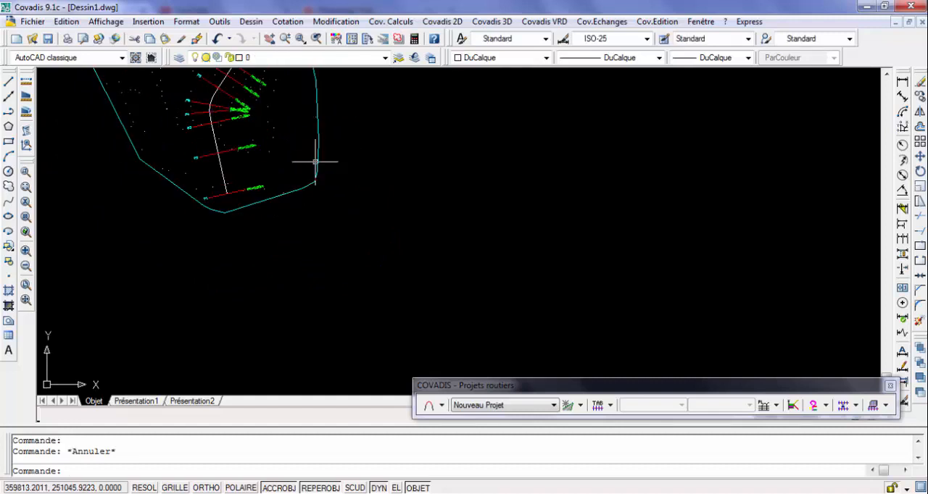
scroll(315, 161, down, 3)
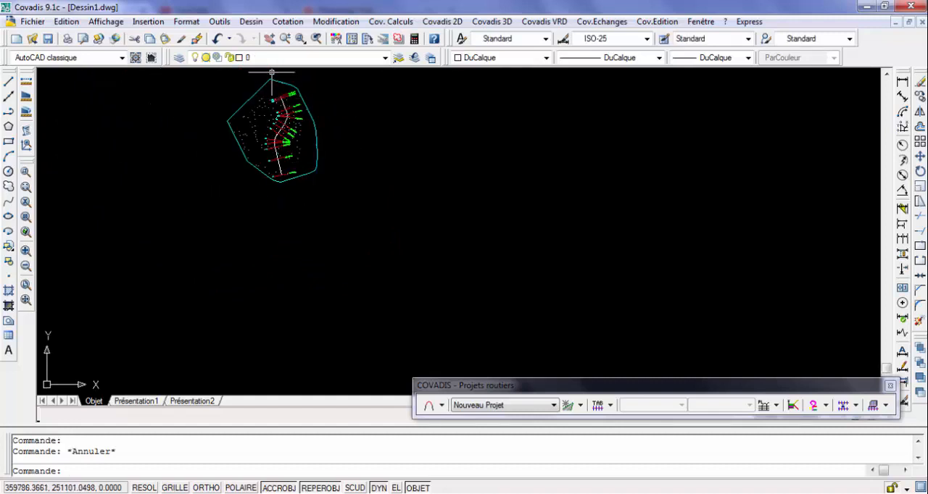
scroll(272, 82, up, 2)
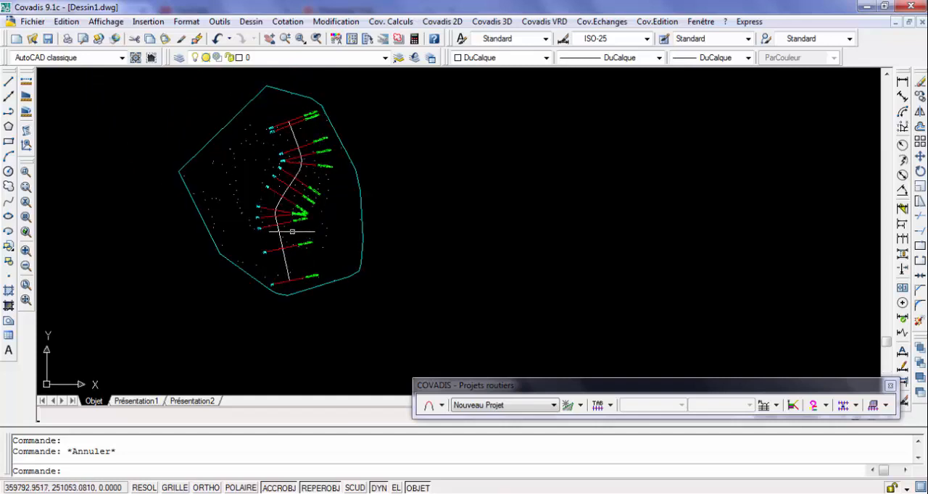
Start a new natural-ground longitudinal profile, enable reminder lines at the TN curve's vertices in the Route.prl layout, and save those settings
click(776, 405)
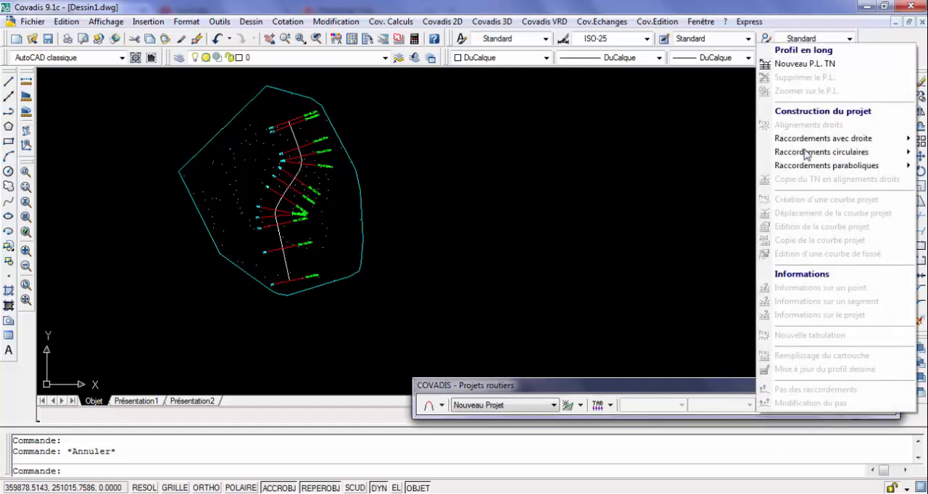
click(805, 63)
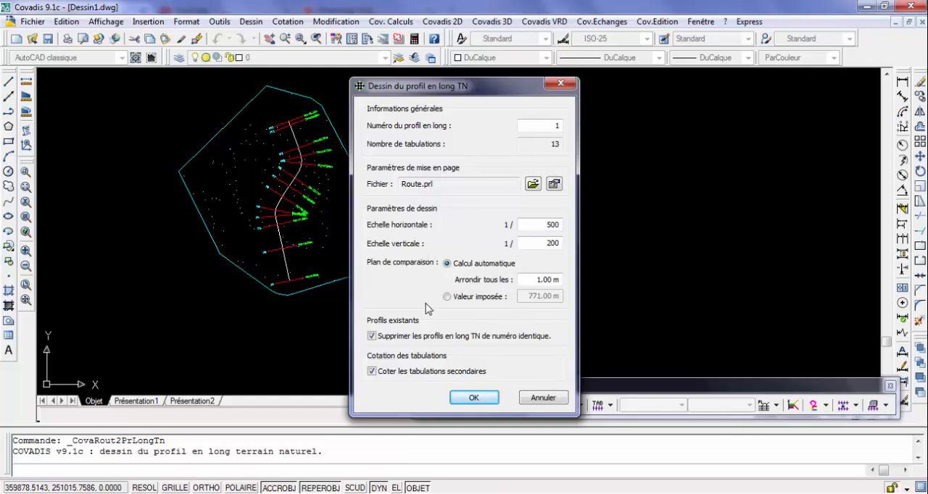
click(554, 184)
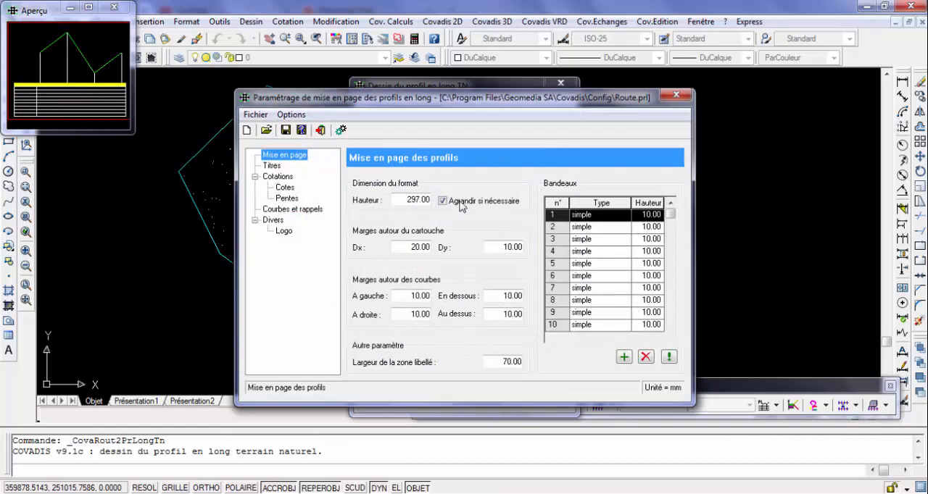
click(291, 209)
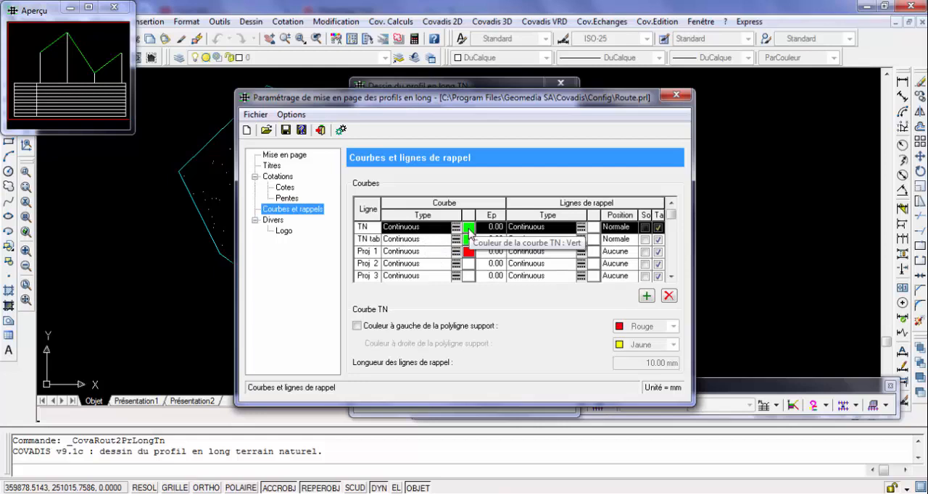
click(644, 227)
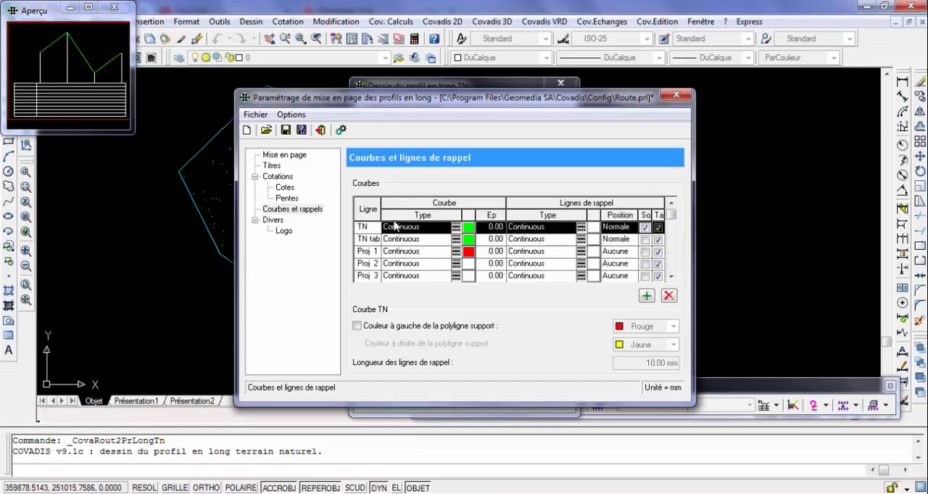
click(321, 131)
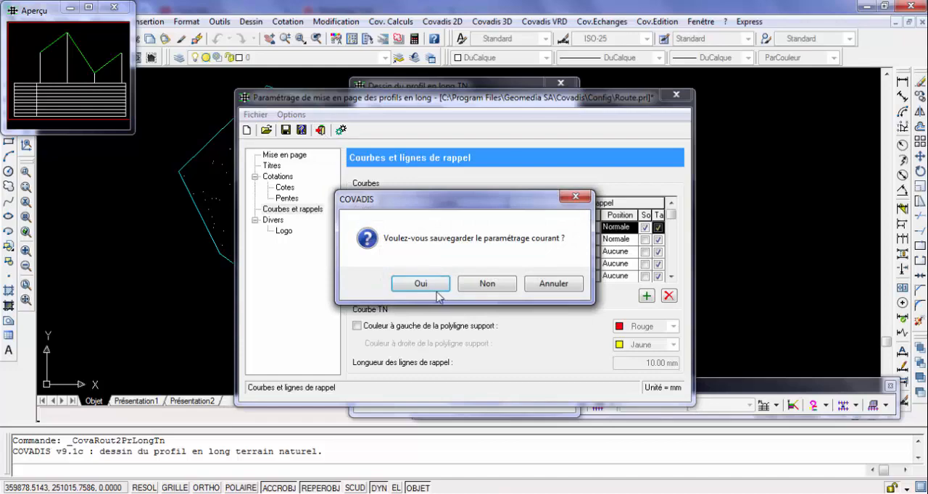
click(437, 286)
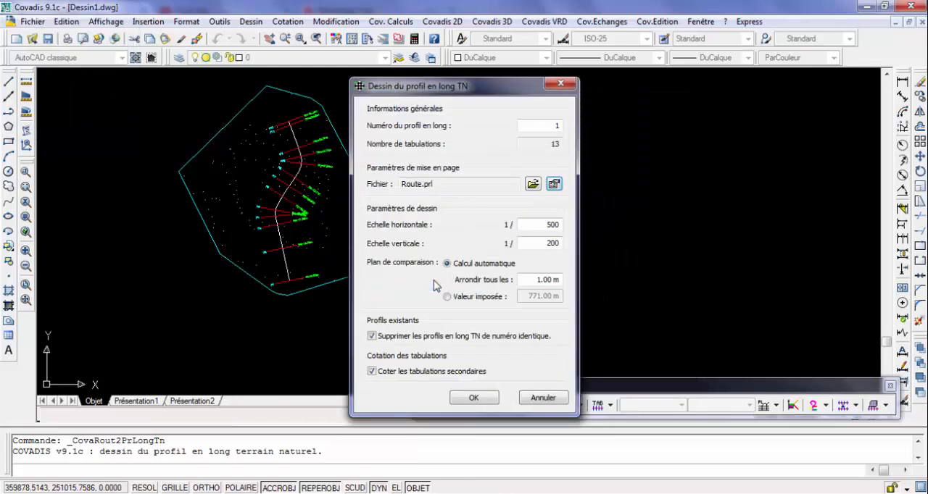
Draw longitudinal profile 1 at scales 1/500 and 1/200 with the automatic comparison plane, placing its sheet just east of the terrain plan
click(474, 398)
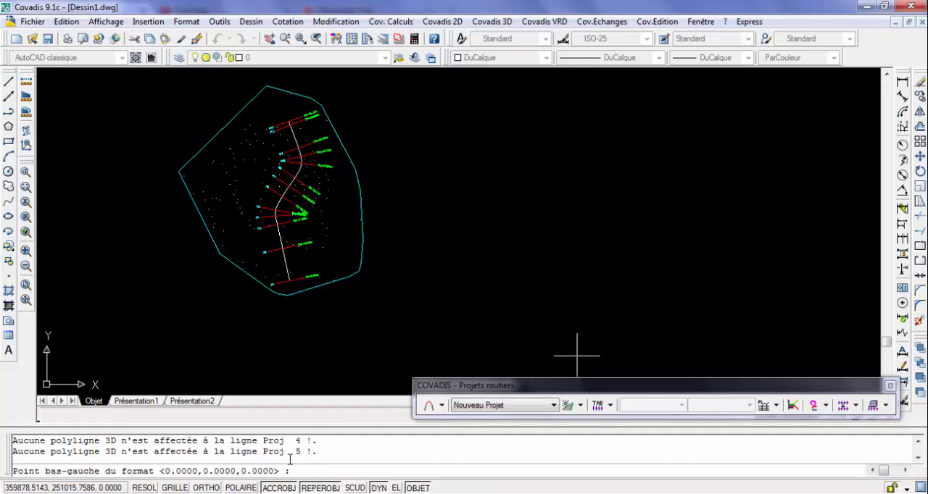
click(442, 225)
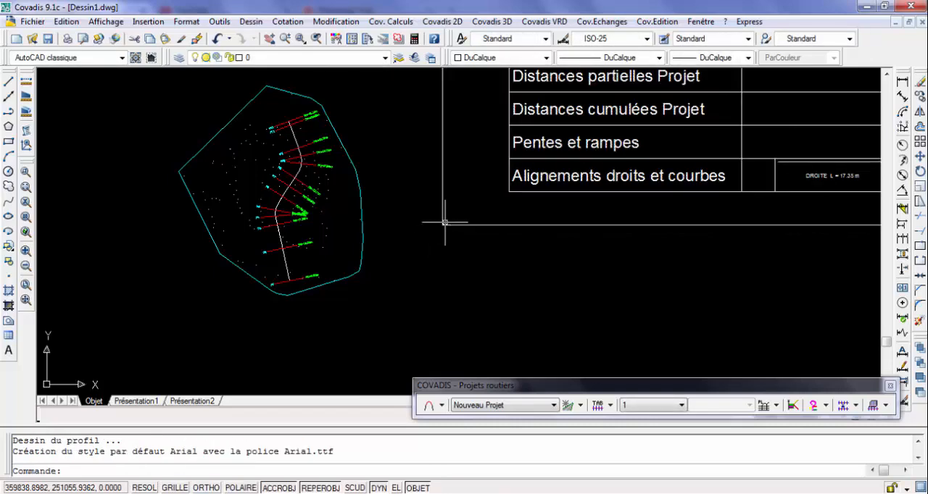
scroll(445, 223, down, 4)
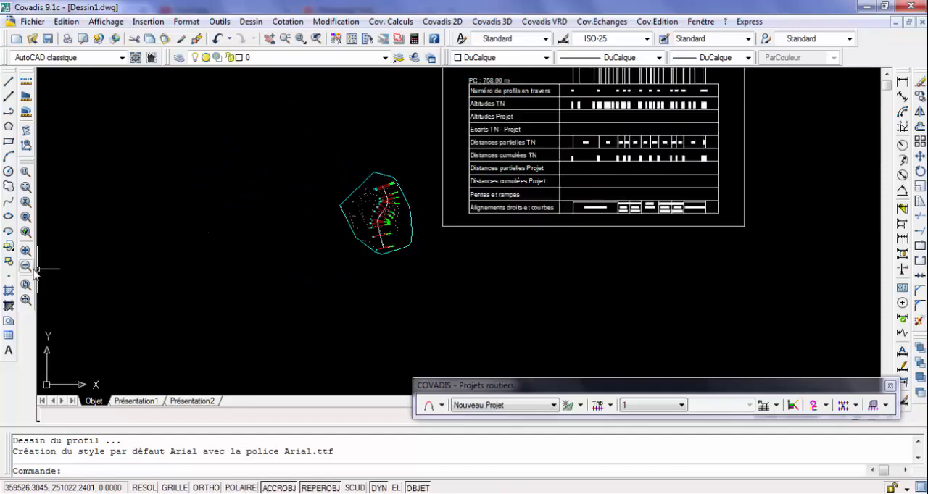
click(26, 299)
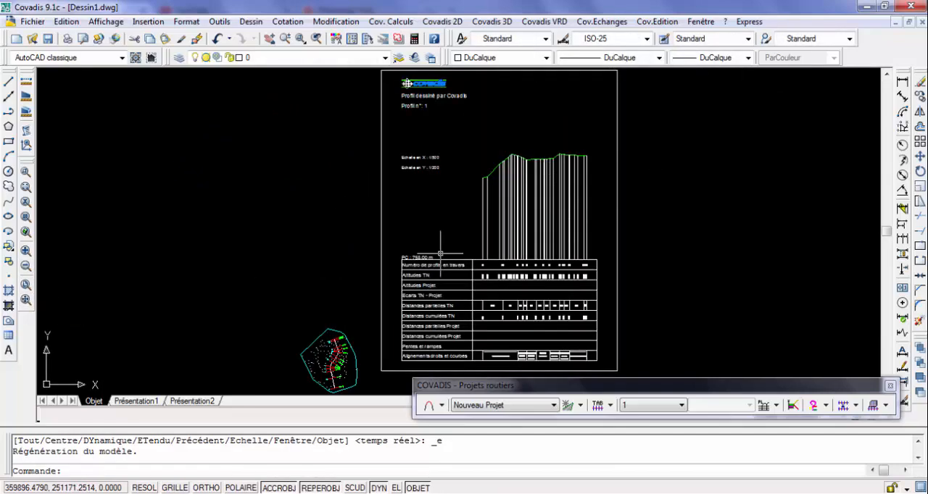
Examine the drawn natural-ground profile and its table's cross-section numbers and TN altitudes
scroll(541, 237, up, 3)
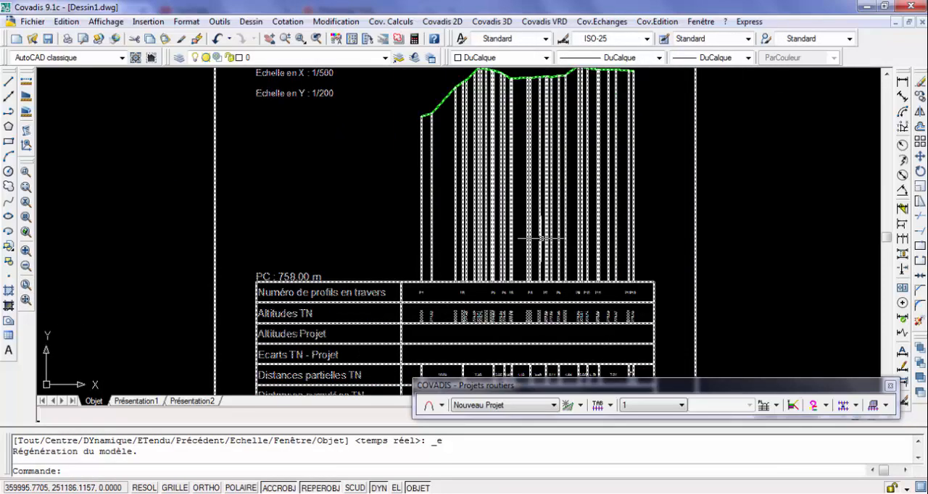
scroll(540, 237, down, 4)
scroll(534, 215, up, 4)
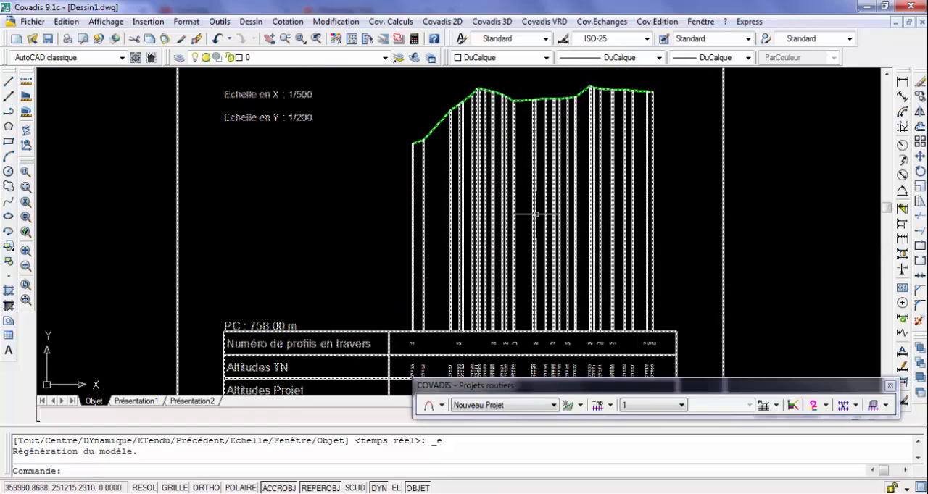
scroll(535, 215, up, 3)
scroll(535, 214, down, 4)
scroll(530, 298, up, 4)
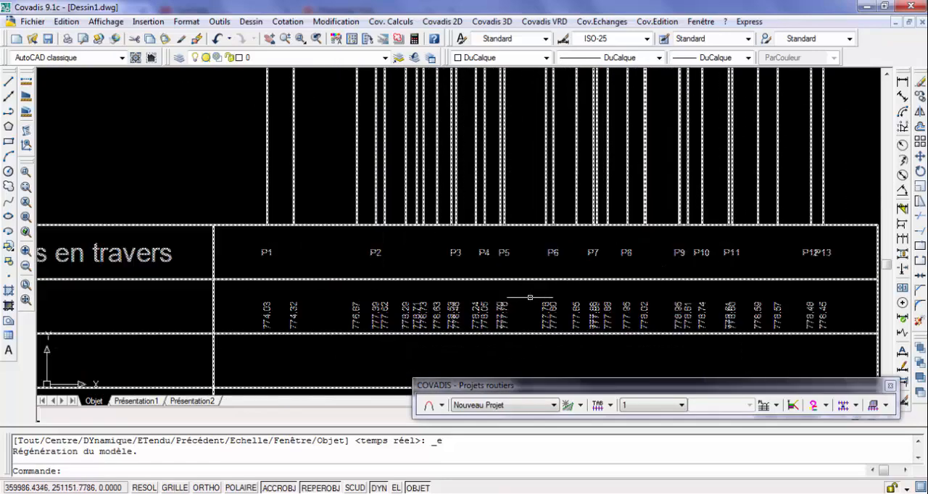
scroll(530, 298, up, 2)
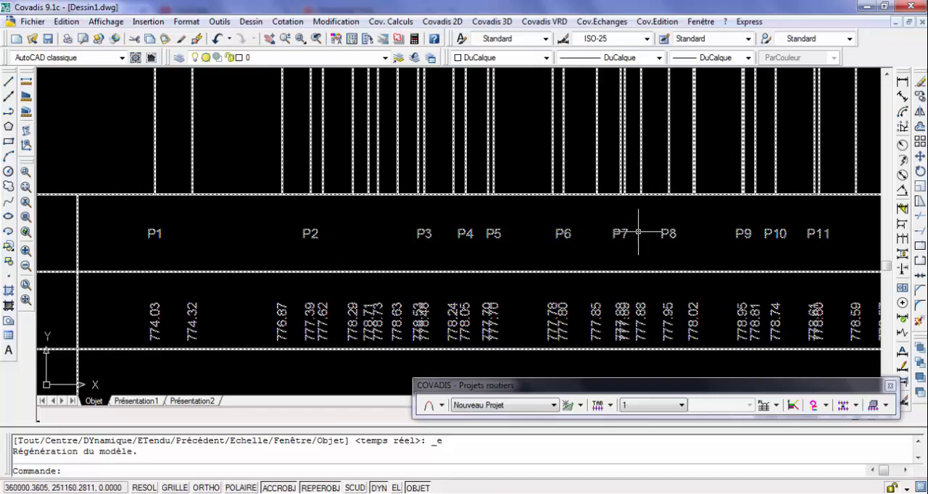
scroll(237, 256, down, 5)
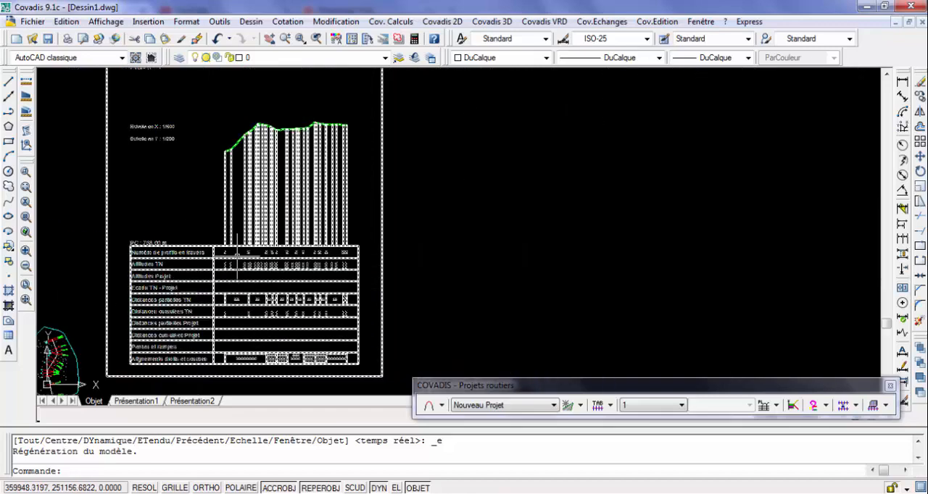
Disable the reminder lines at the TN curve's vertices in Route.prl, save the layout, and redraw longitudinal profile 1 from the existing sheet's lower-left corner
click(764, 407)
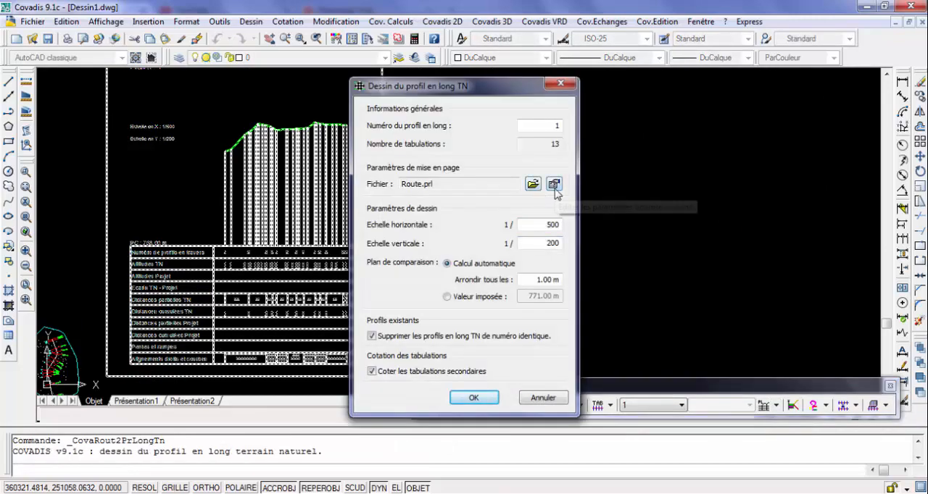
click(554, 185)
click(289, 210)
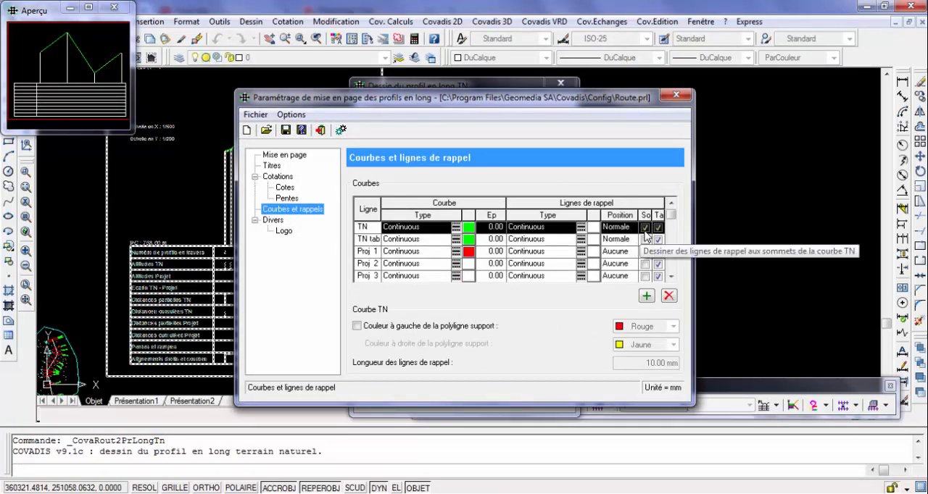
click(644, 228)
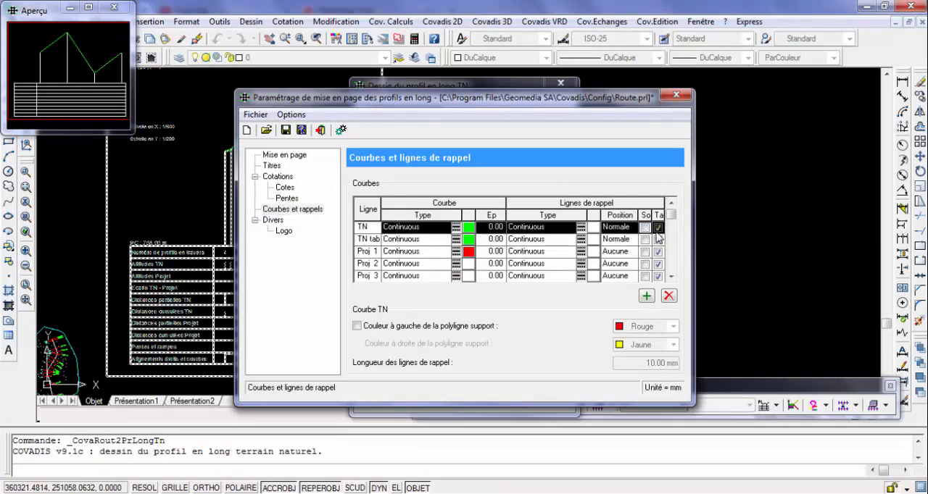
click(658, 228)
click(320, 129)
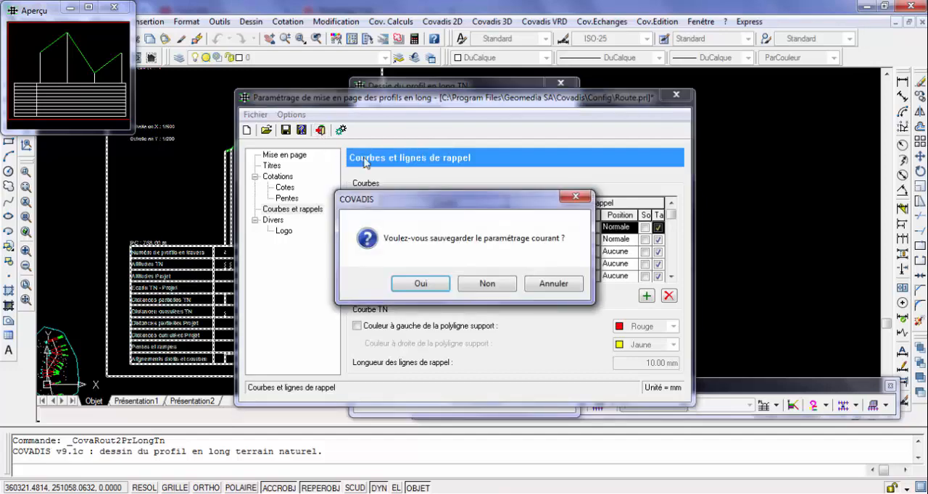
click(411, 286)
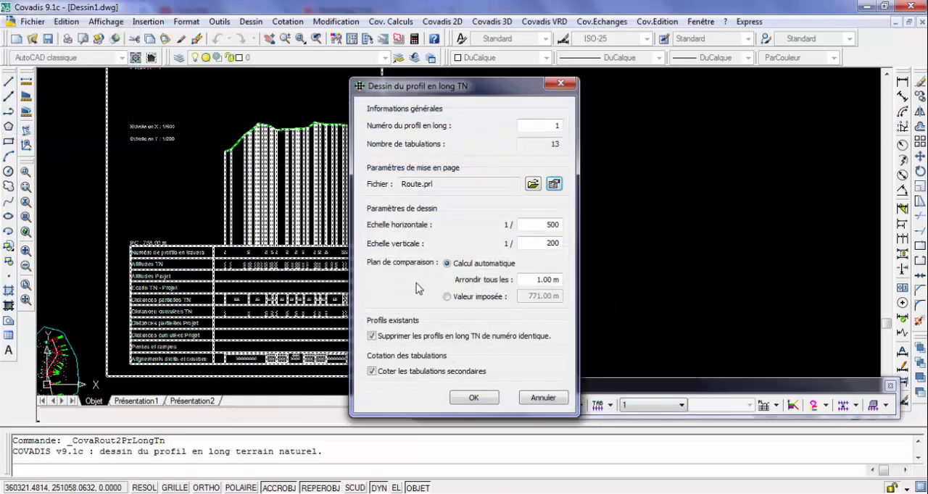
click(473, 397)
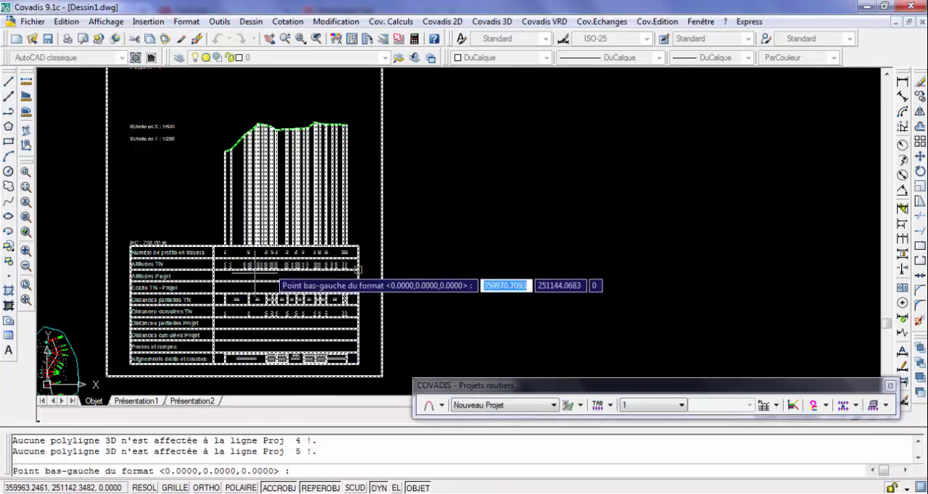
click(107, 376)
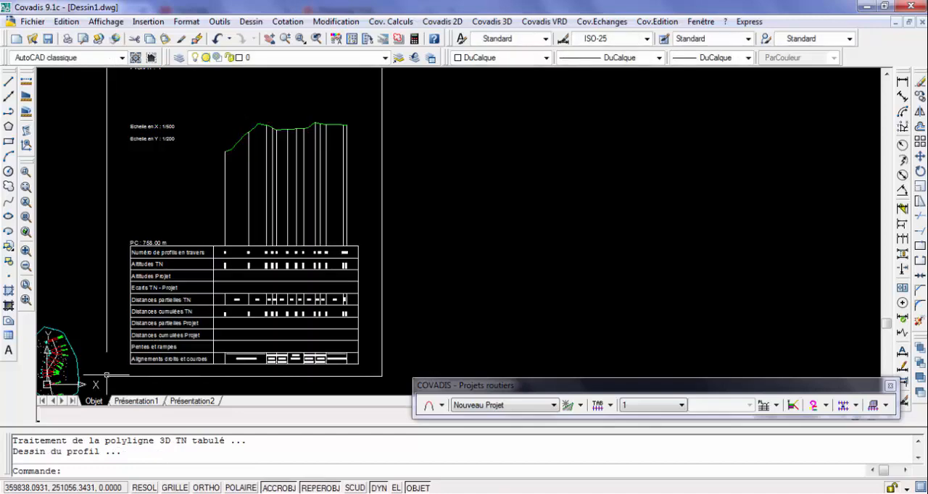
Examine the redrawn profile's reminder lines and its table's cross-section numbers, TN altitudes and distances
scroll(253, 212, up, 5)
scroll(248, 234, down, 2)
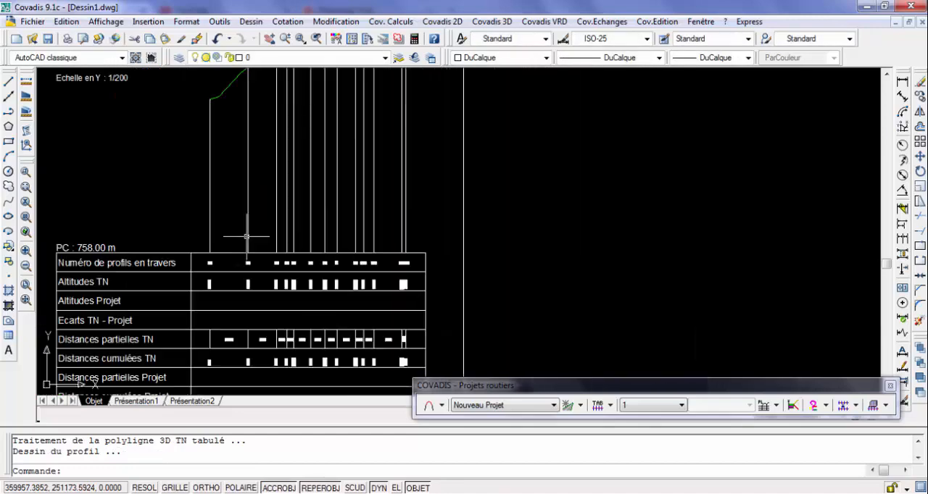
scroll(235, 290, up, 5)
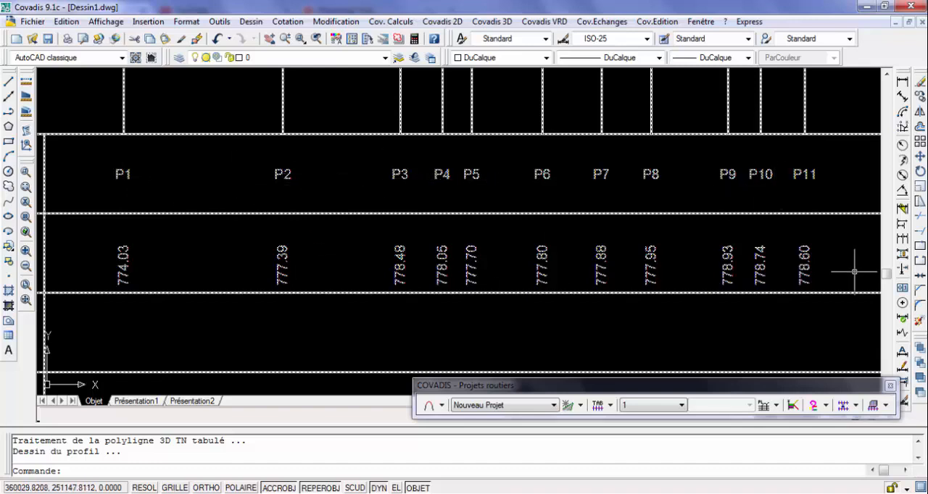
scroll(846, 266, down, 6)
scroll(663, 240, down, 3)
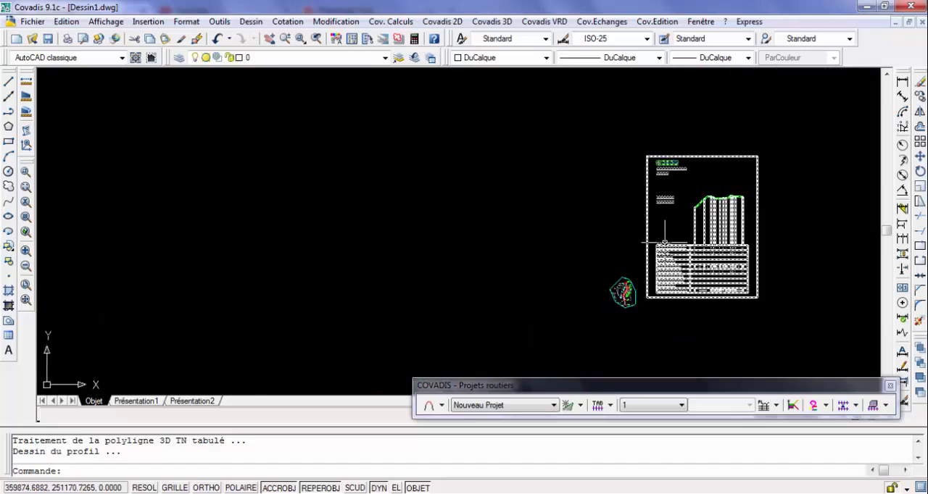
scroll(739, 263, up, 6)
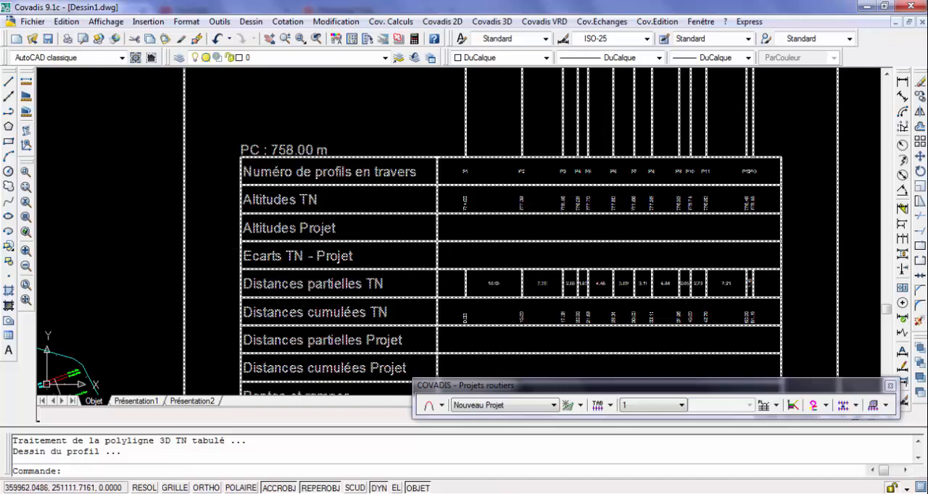
scroll(558, 308, down, 8)
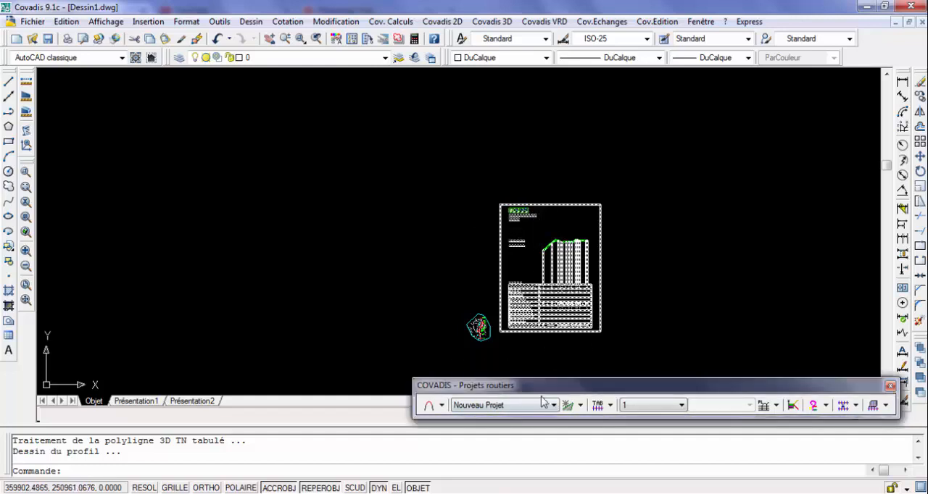
Start drawing the natural-ground cross-sections for longitudinal profile 1 and open the Route.prt layout settings
click(608, 410)
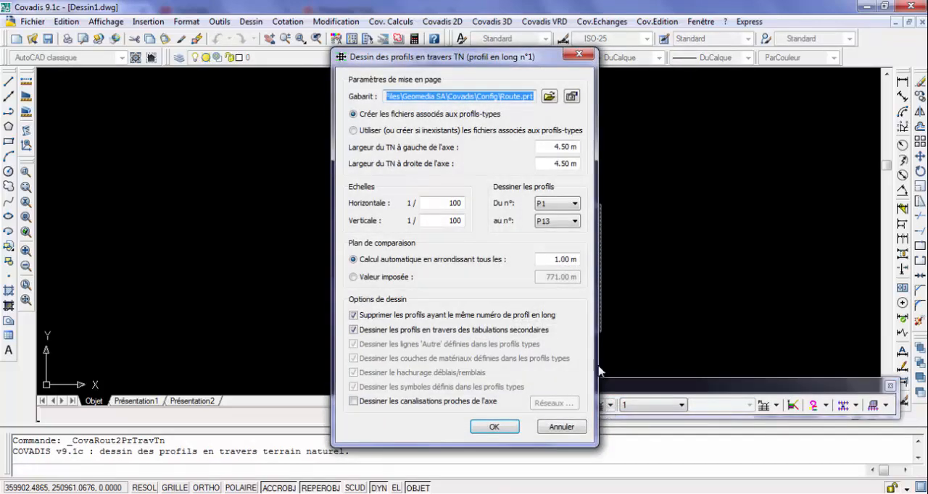
click(580, 53)
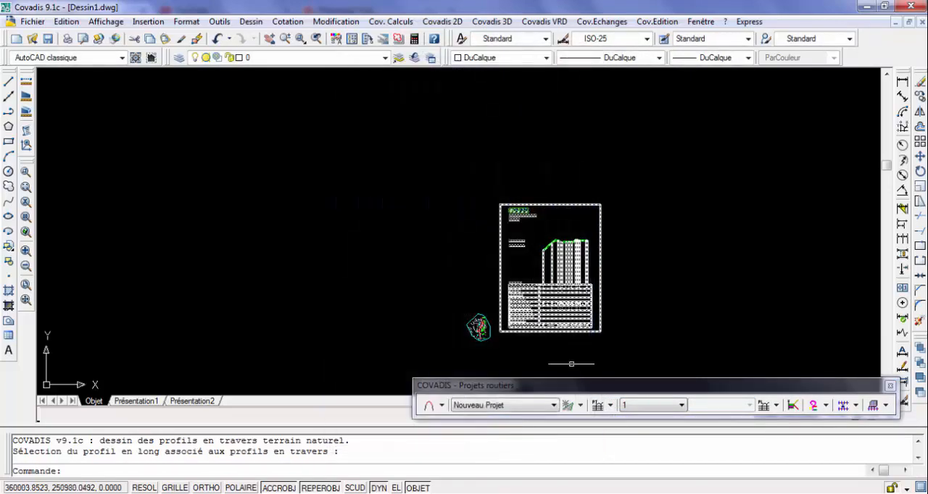
click(610, 406)
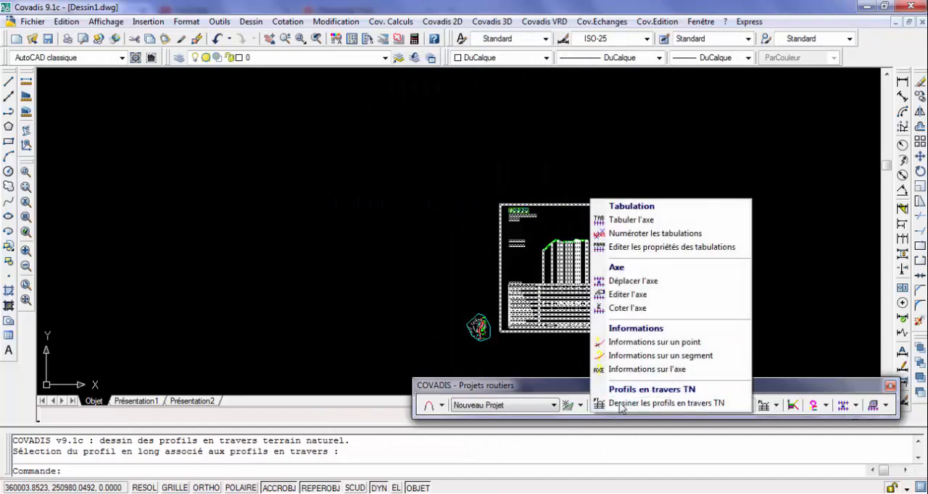
click(686, 404)
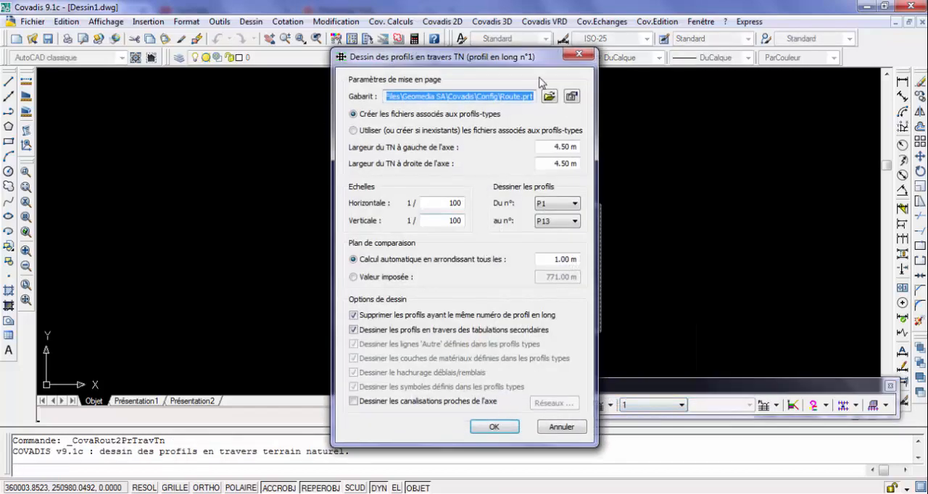
click(572, 97)
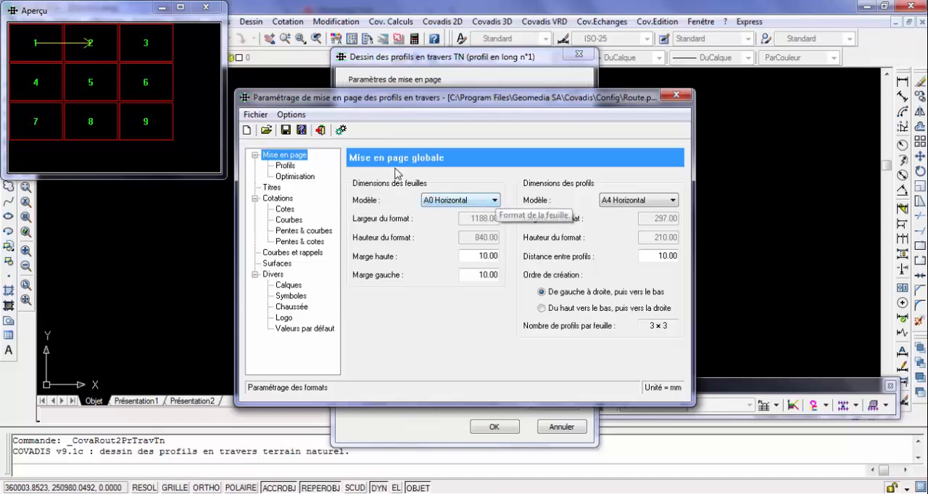
Review the cross-section layout's profile margins, optimisation, titles, dimensioning and global page arrangement
click(287, 166)
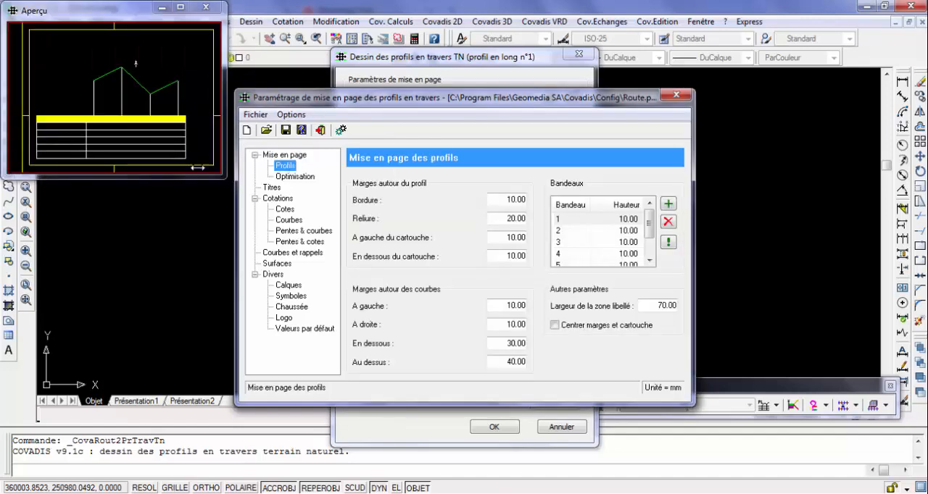
click(295, 176)
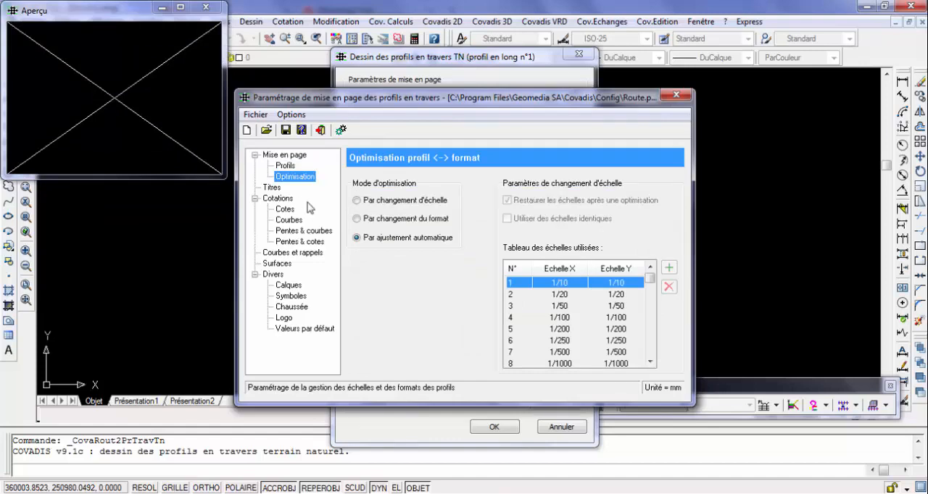
click(274, 189)
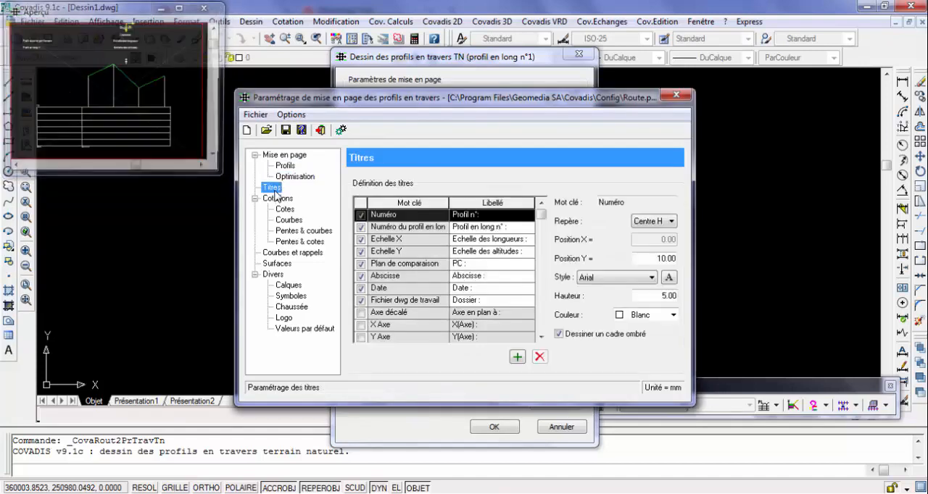
click(279, 199)
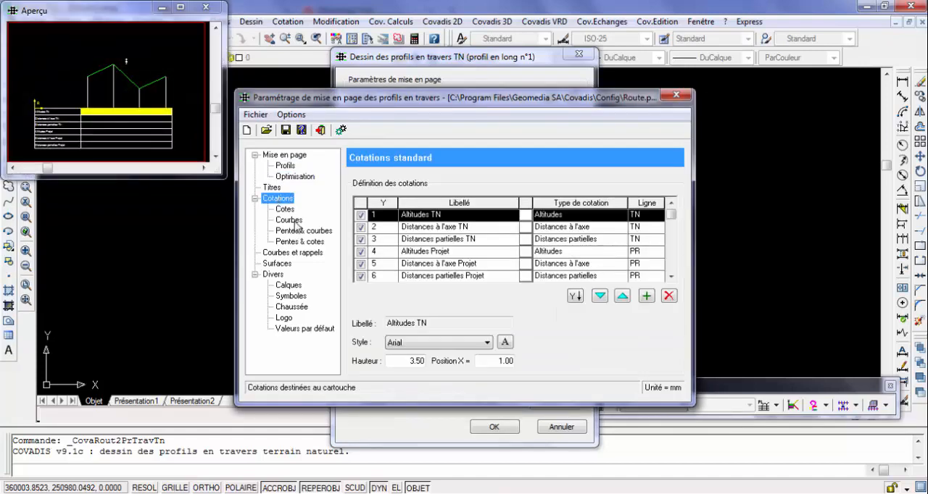
click(285, 210)
click(288, 220)
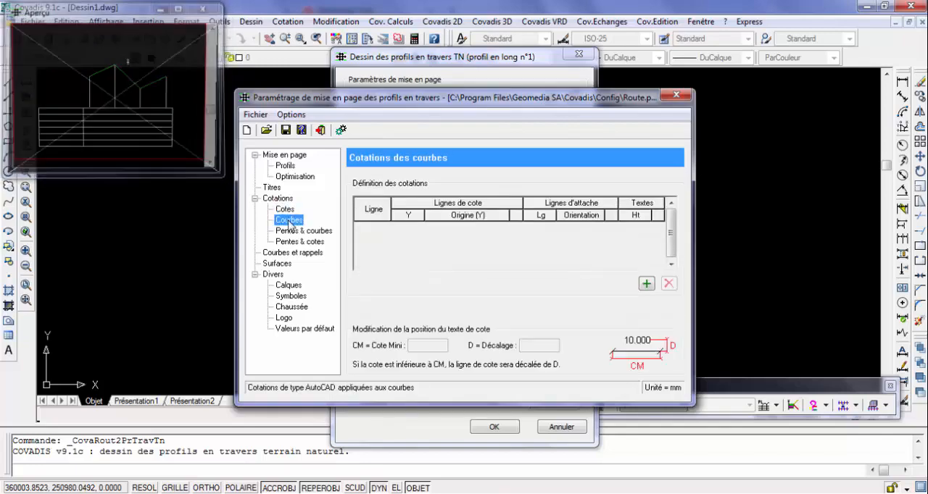
click(296, 231)
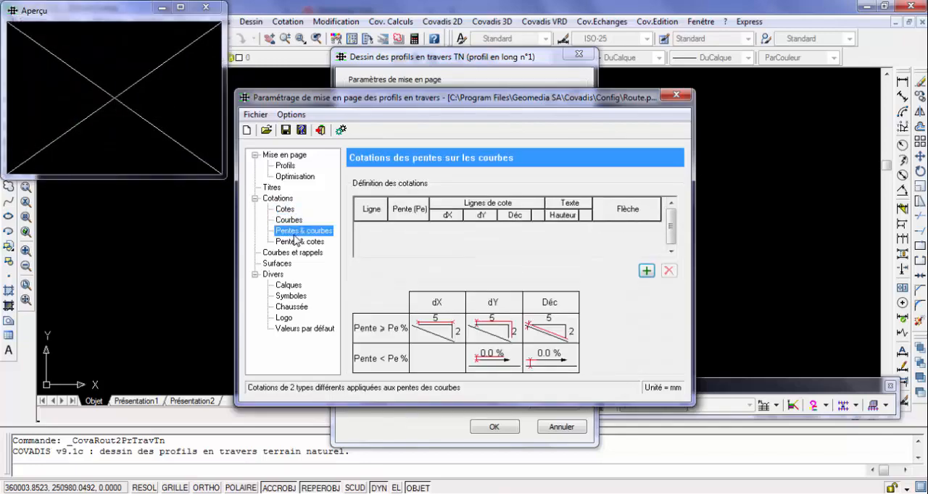
click(285, 155)
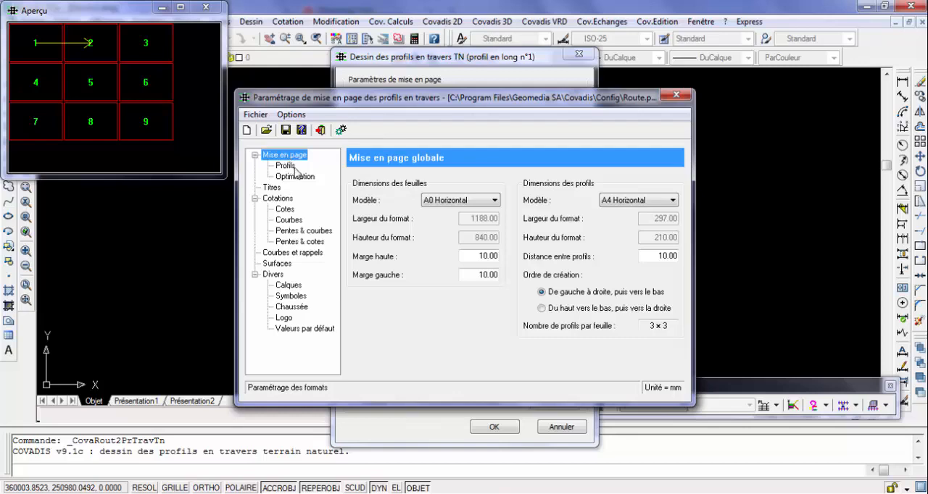
click(31, 51)
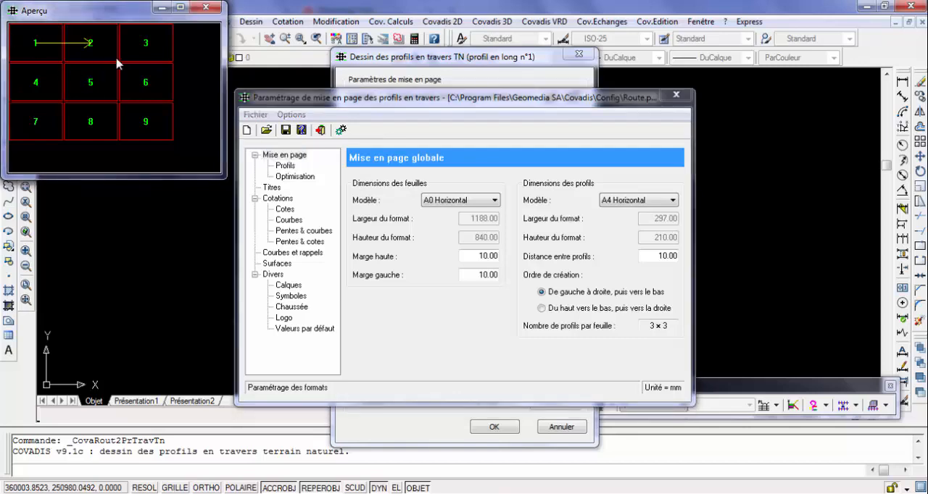
Try the A4 Vertical profile format and the top-to-bottom creation order, restoring A4 Horizontal and left-to-right order after each trial
click(666, 205)
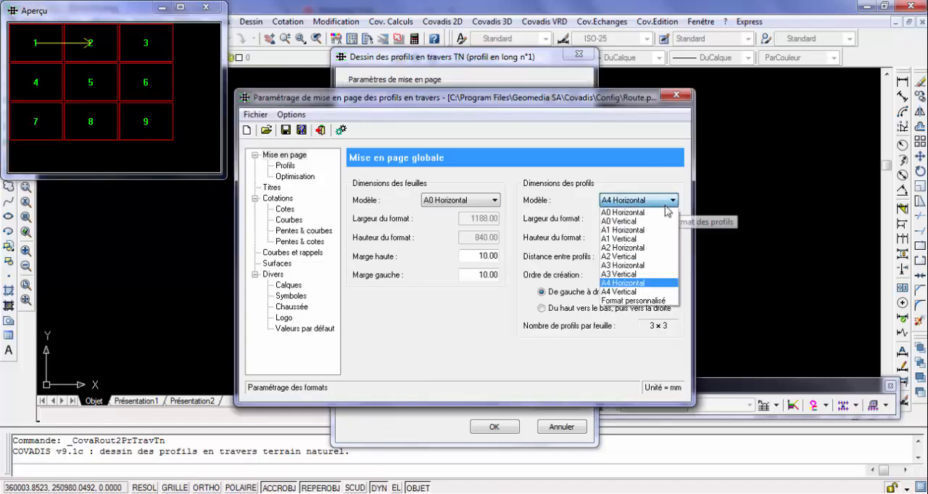
click(618, 293)
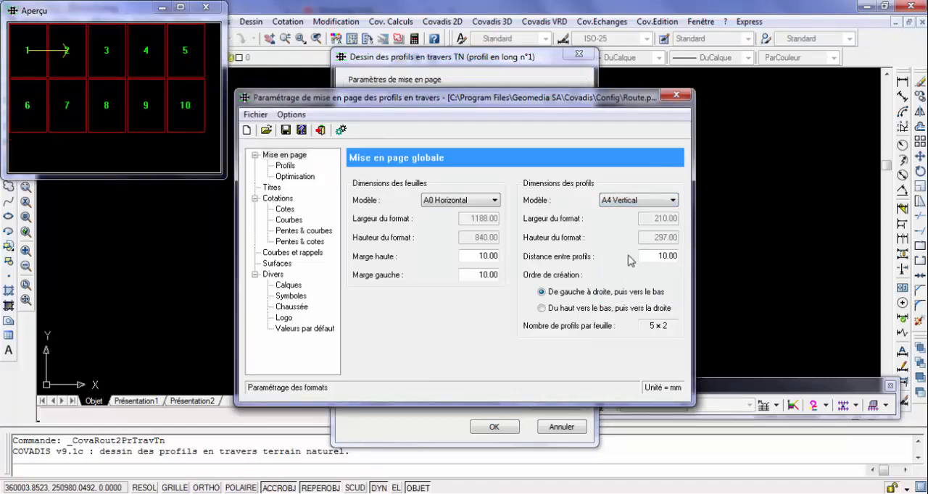
click(667, 204)
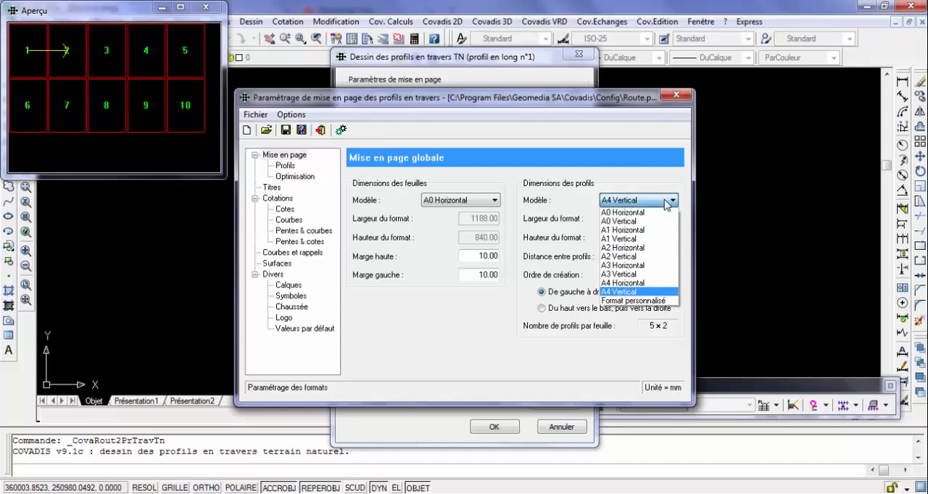
click(627, 283)
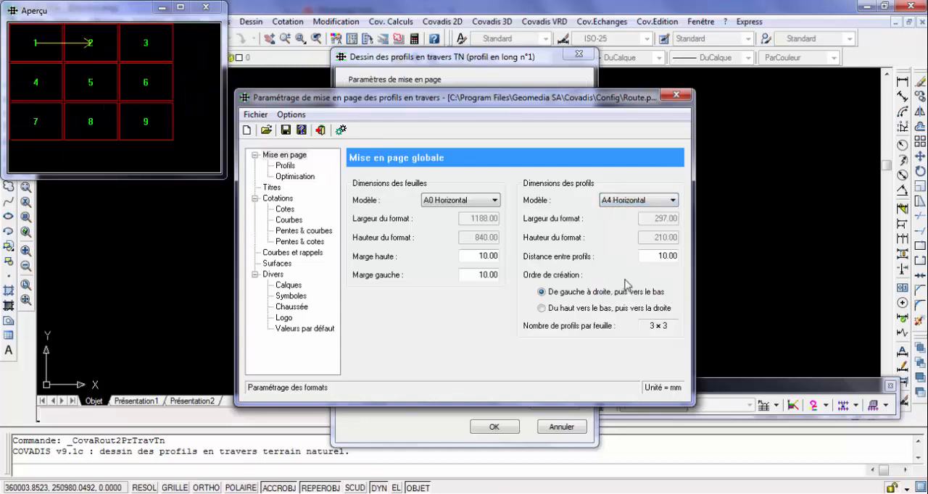
click(541, 308)
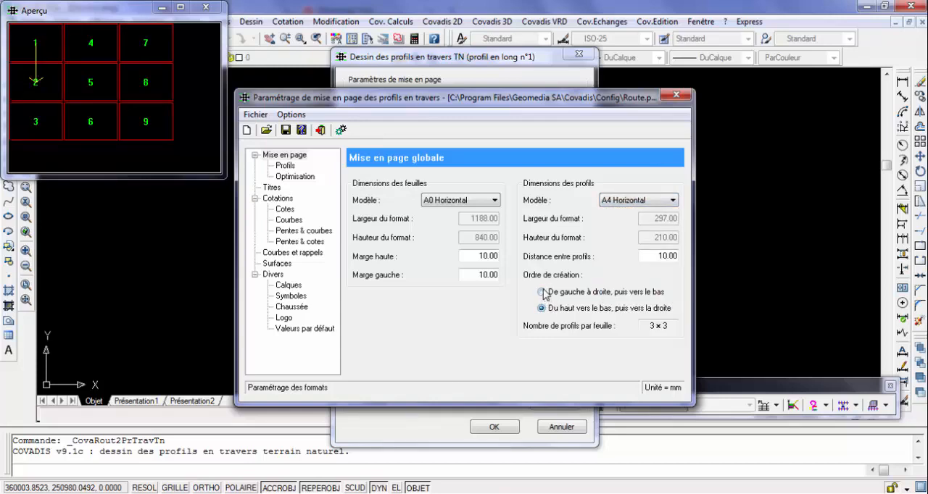
click(542, 292)
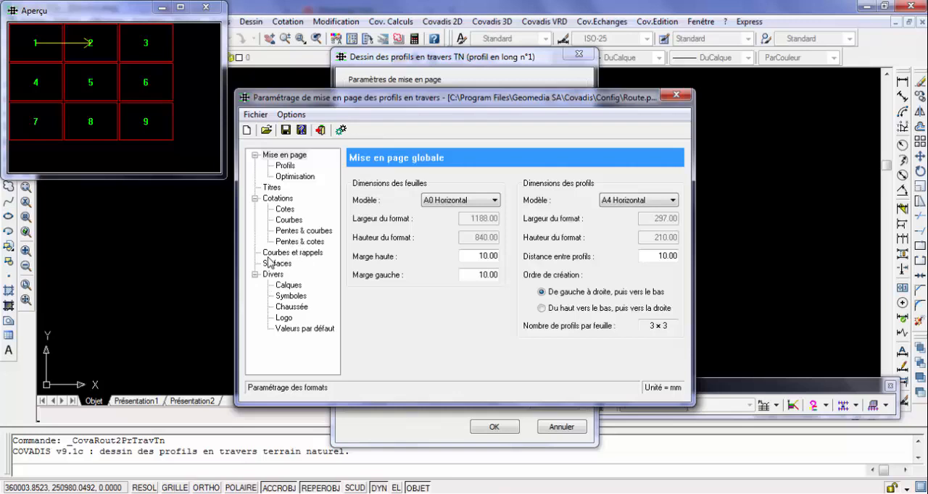
Check the cross-section layout's curves and reminder lines, close the layout settings, and set the last cross-section to draw to P7
click(305, 252)
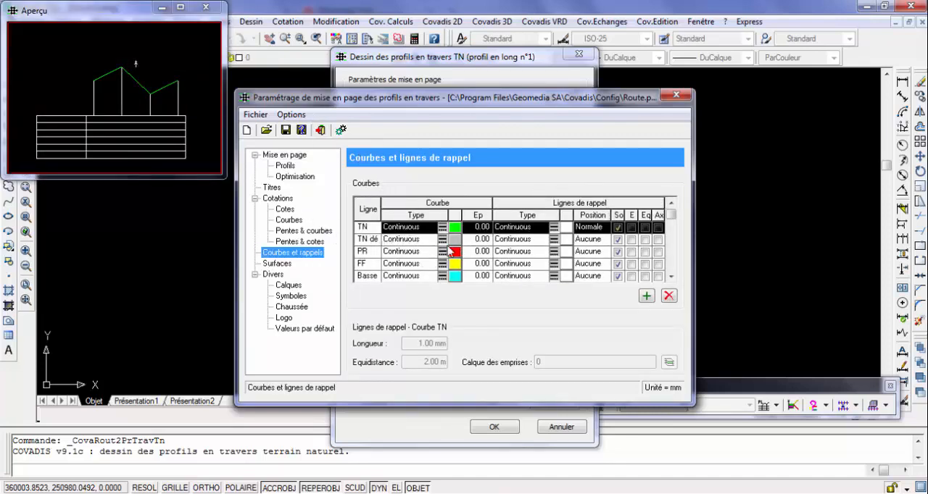
click(319, 131)
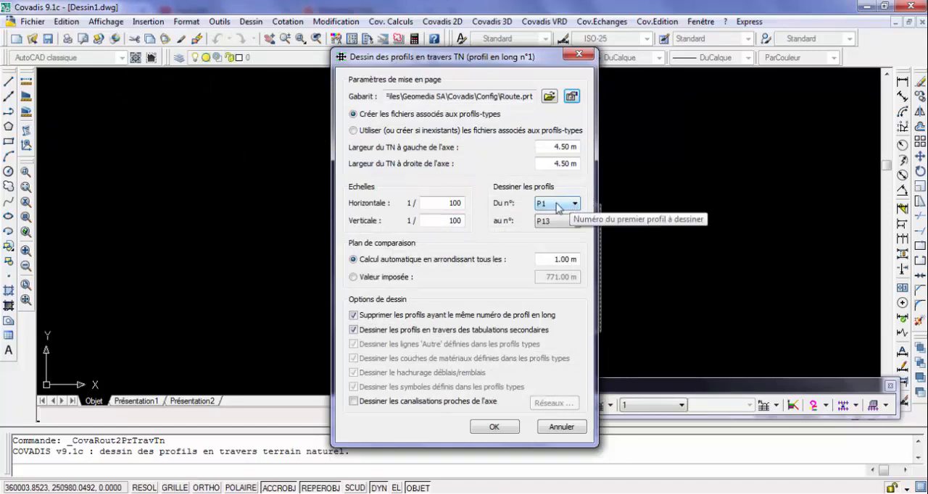
click(574, 222)
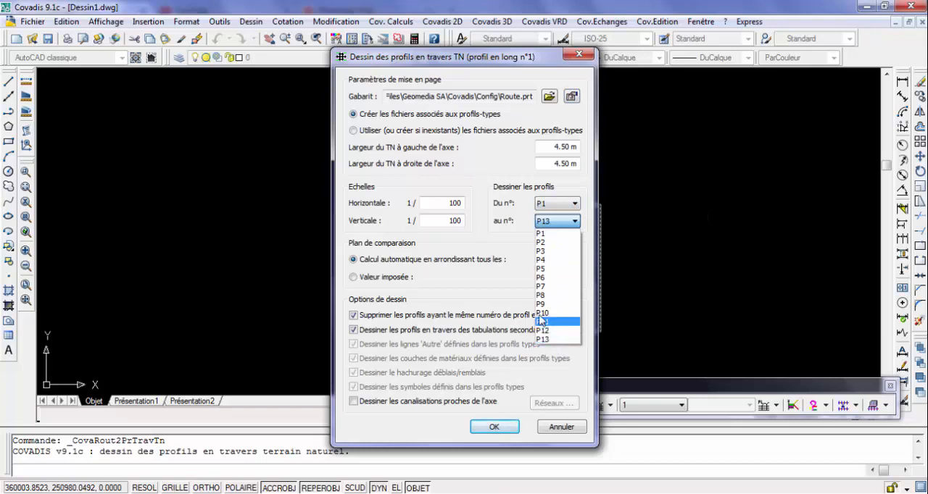
click(549, 287)
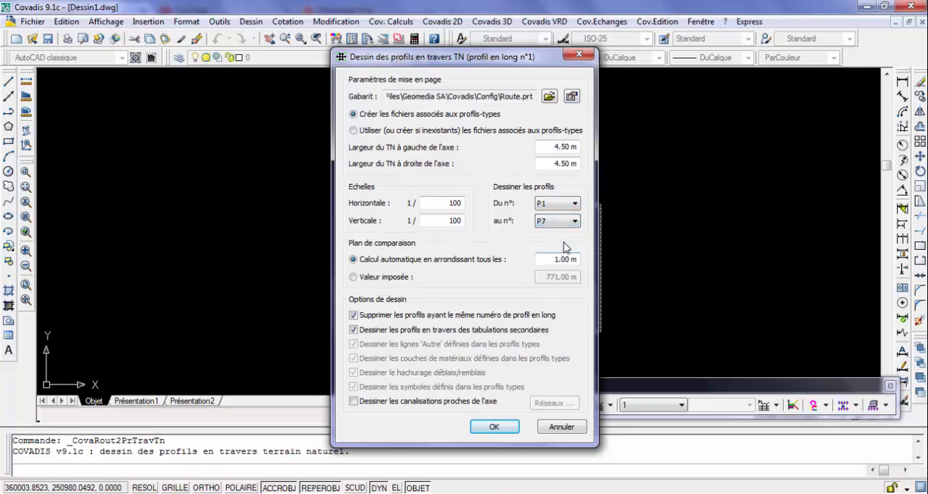
Draw the natural-ground cross-sections from P1 to P13, placing the first sheet's upper-left corner beside the longitudinal profile
click(576, 223)
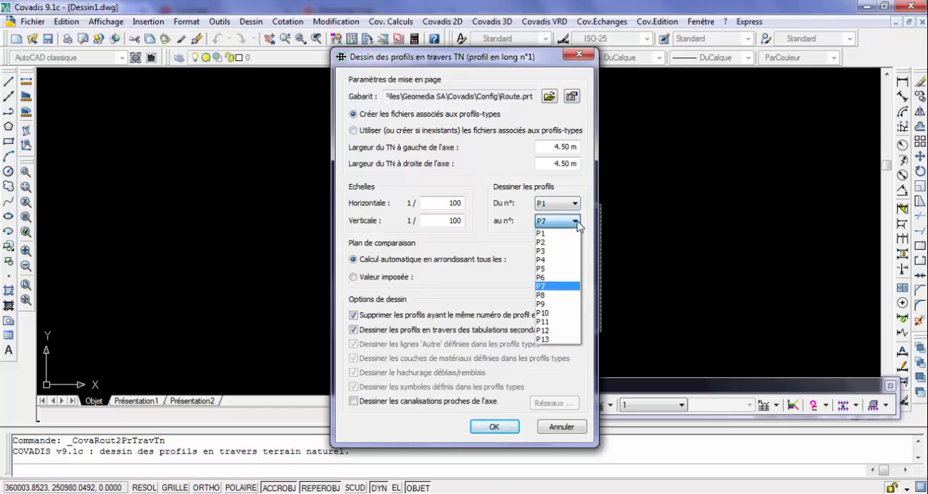
click(555, 349)
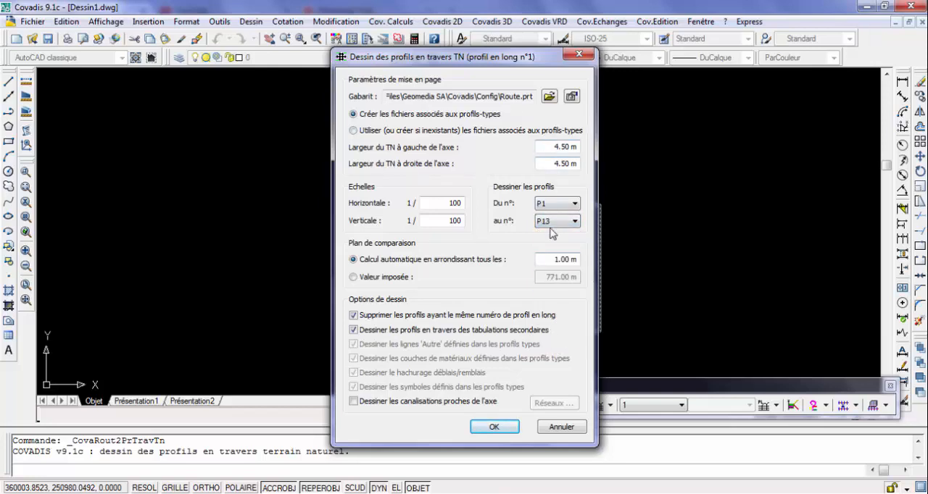
click(490, 427)
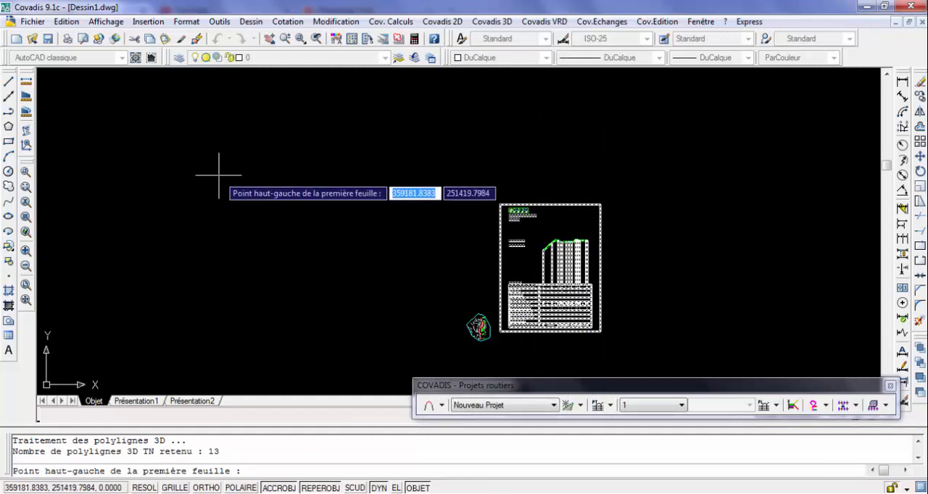
click(698, 254)
click(748, 330)
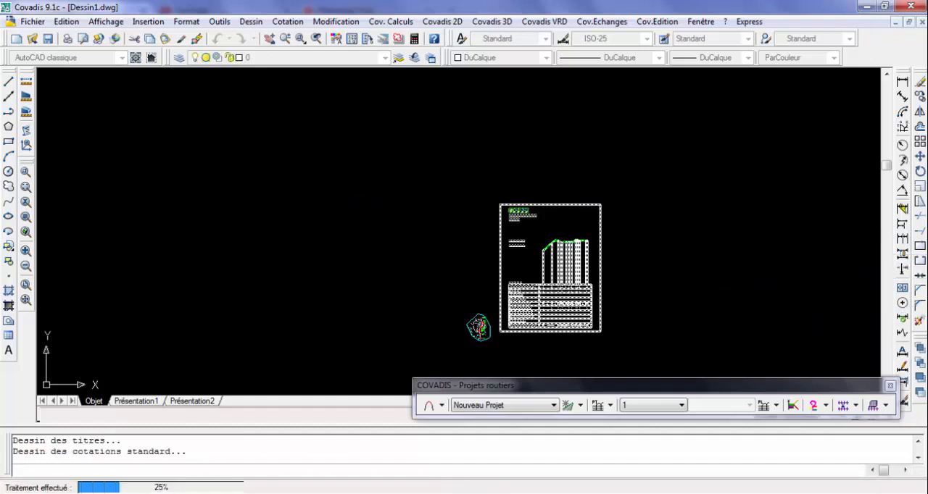
key(ctrl+z)
key(ctrl+z)
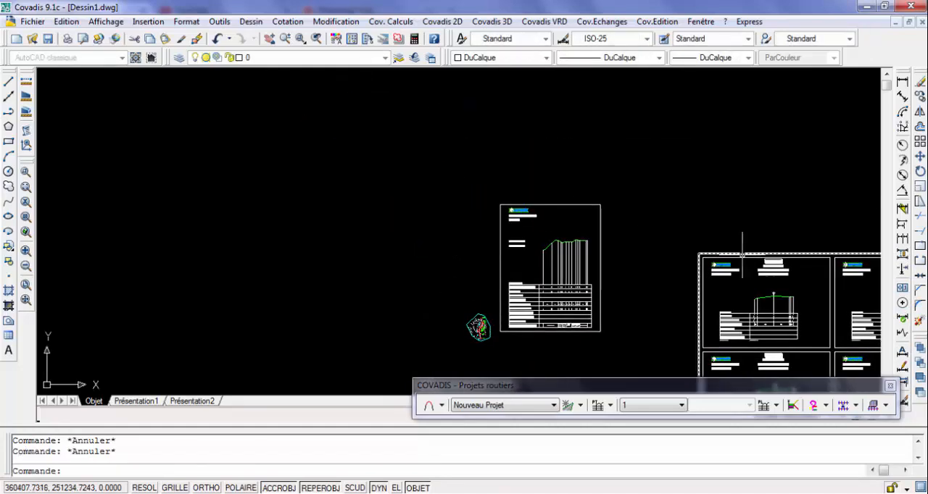
Examine cross-section P9 and its data table rows for altitudes, distances to the axis and partial distances
scroll(811, 250, down, 5)
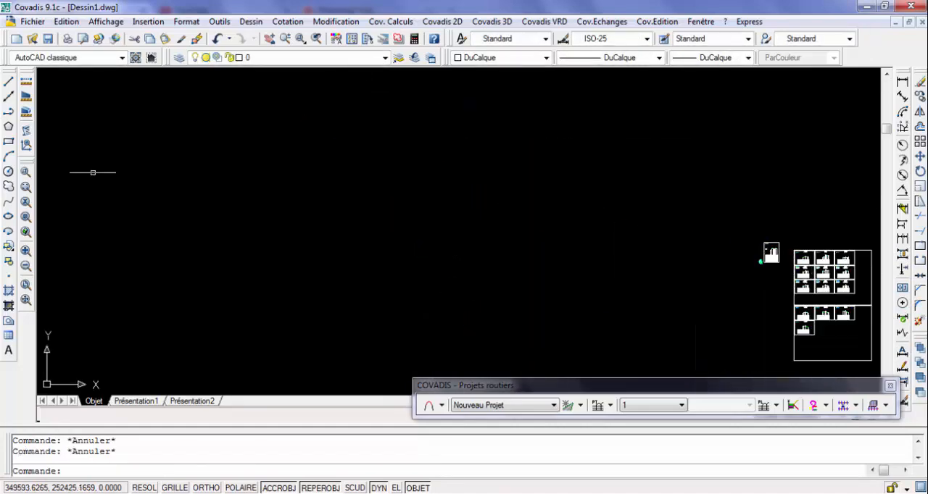
click(32, 297)
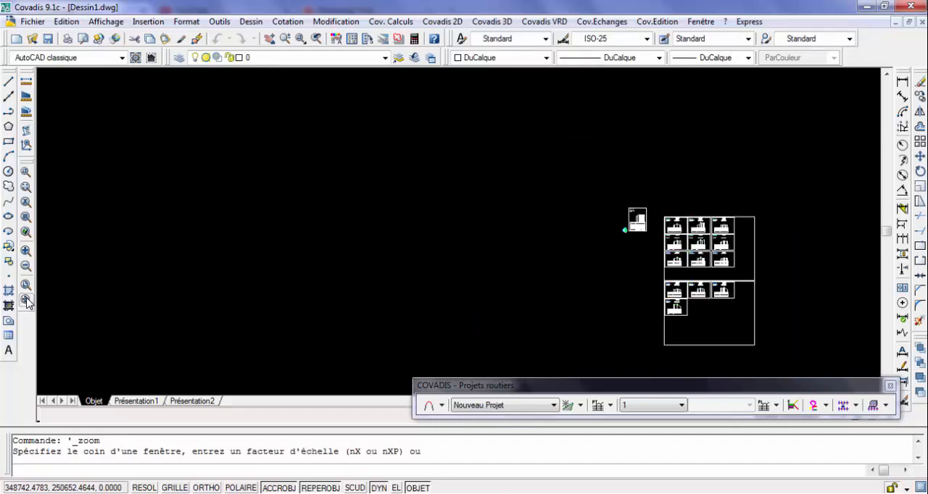
click(521, 129)
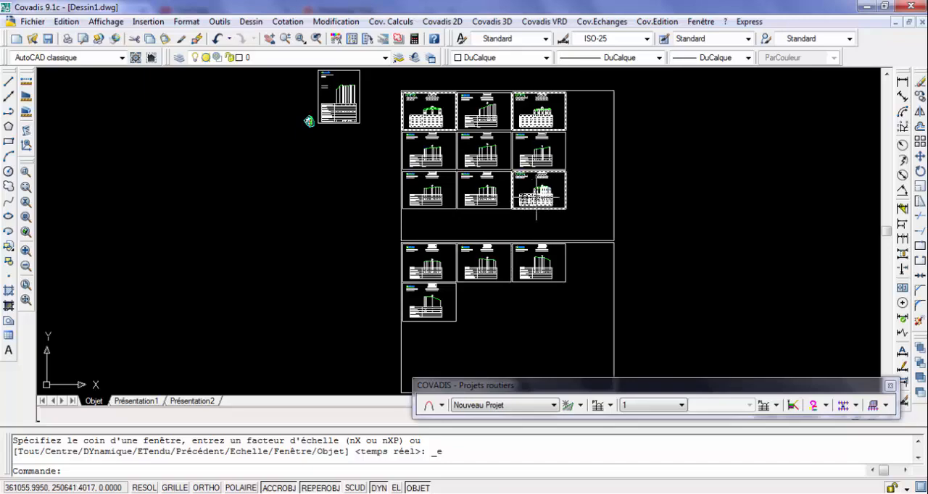
scroll(536, 197, up, 6)
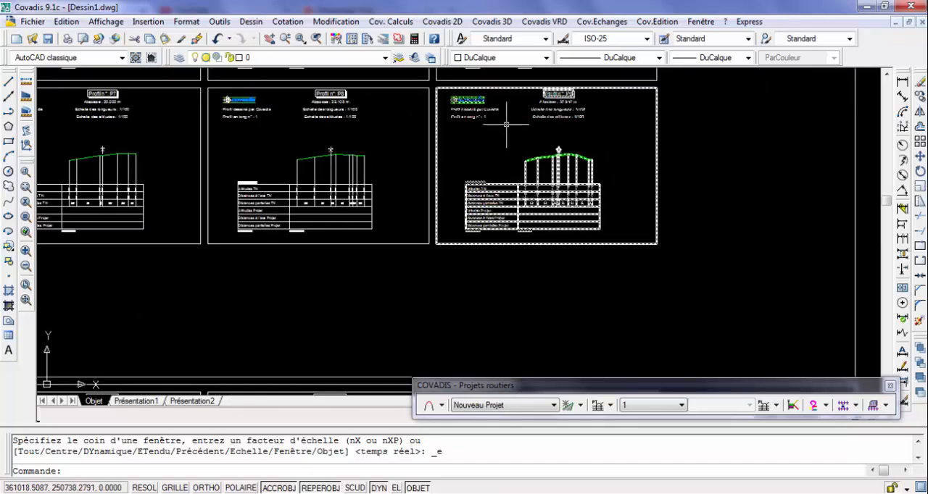
scroll(505, 121, up, 6)
scroll(506, 124, down, 6)
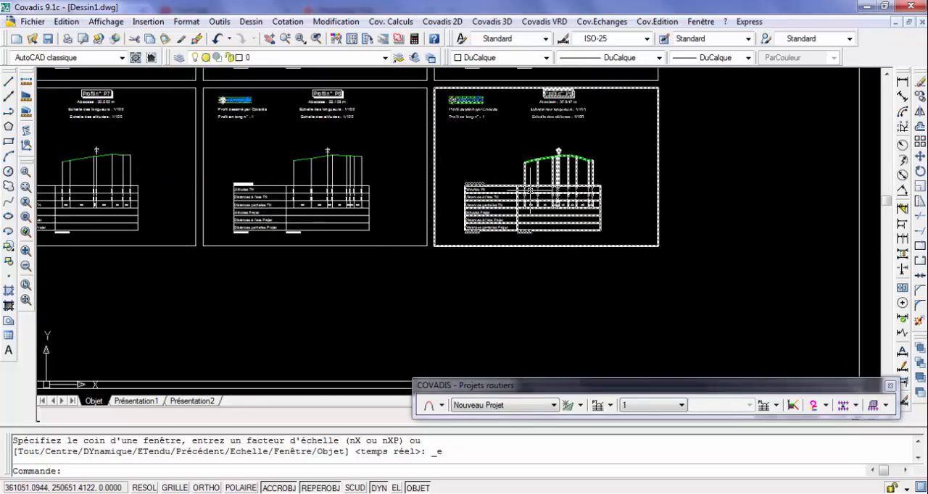
scroll(500, 205, up, 8)
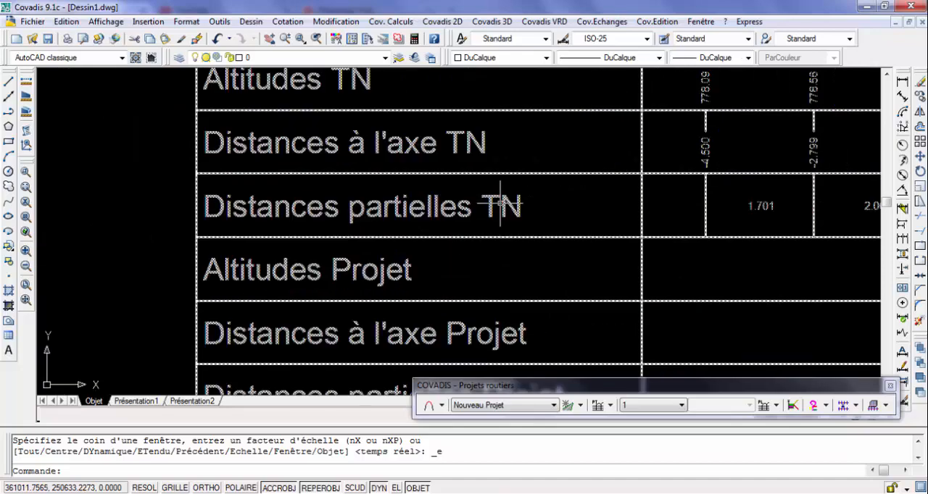
scroll(500, 205, down, 8)
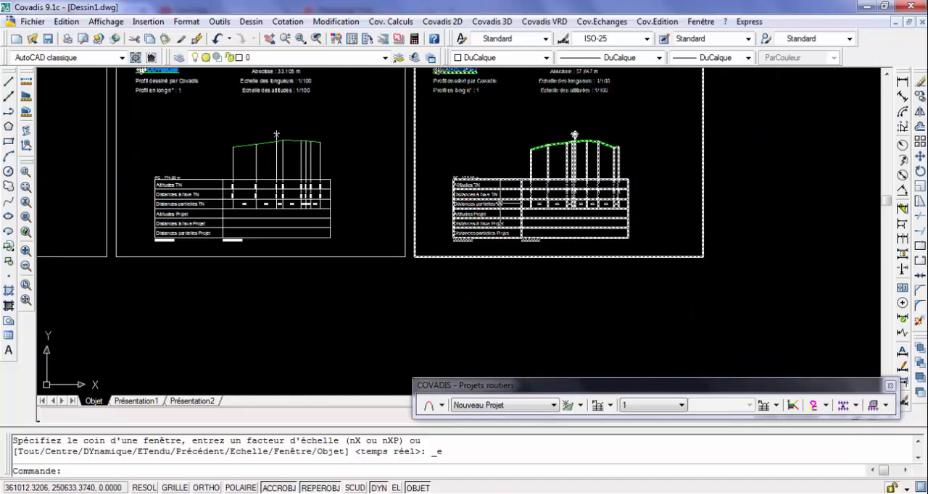
Review how the cross-sections are arranged over the two pages and inspect the first row of profiles
scroll(500, 205, down, 7)
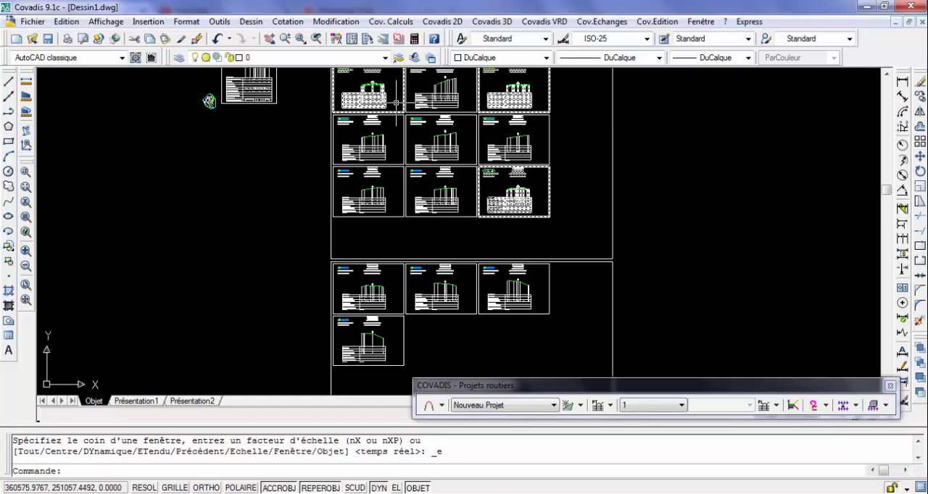
scroll(498, 239, up, 5)
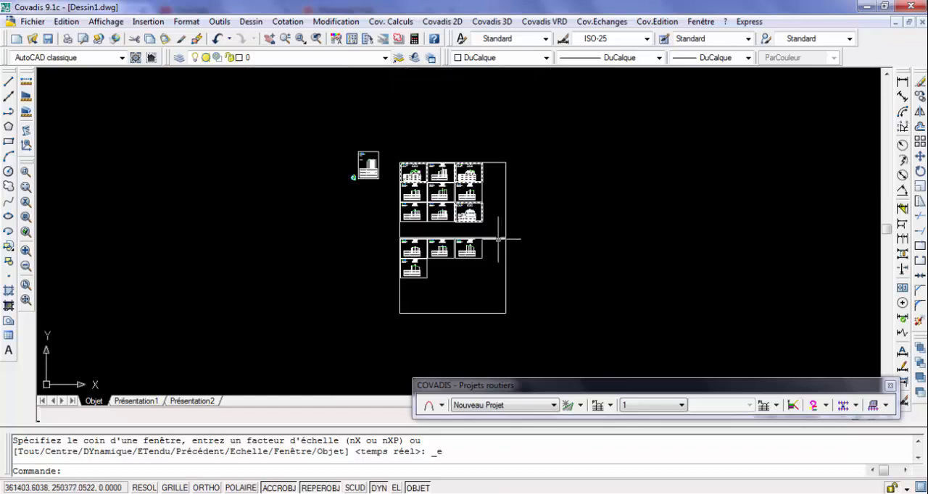
scroll(498, 240, up, 5)
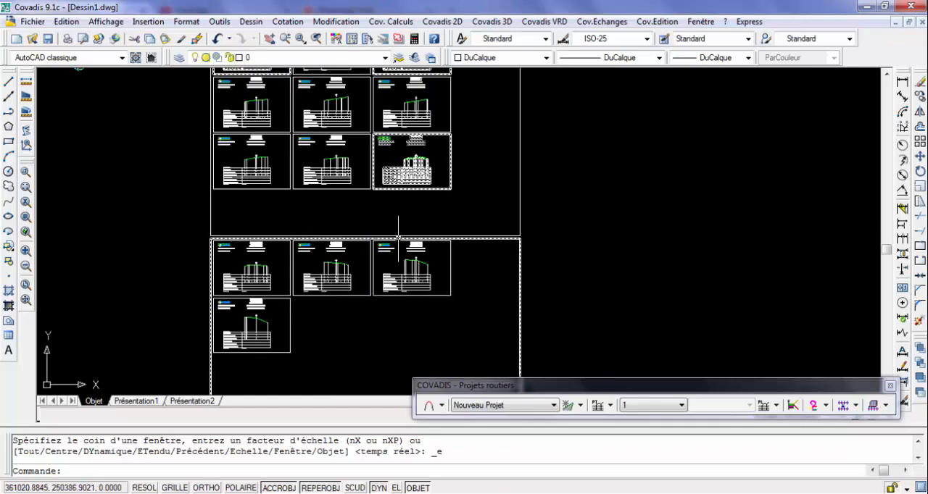
scroll(398, 237, down, 7)
scroll(382, 214, up, 6)
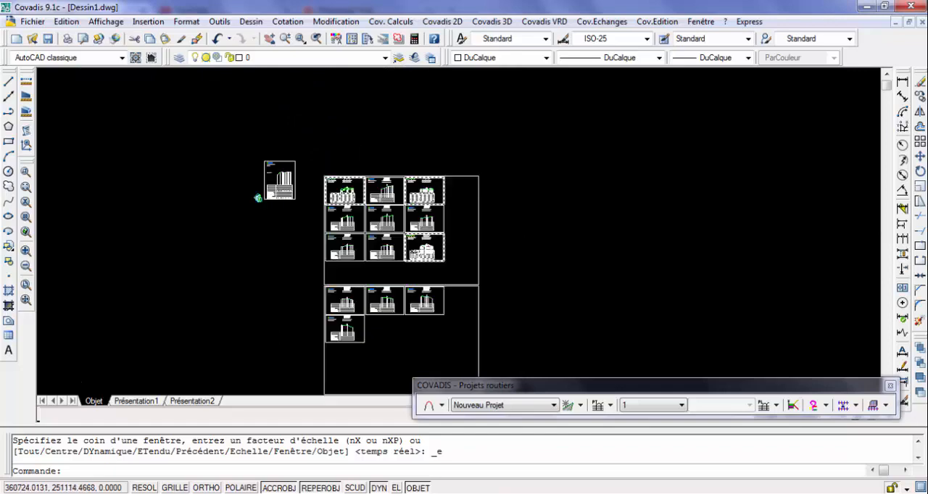
scroll(380, 192, up, 6)
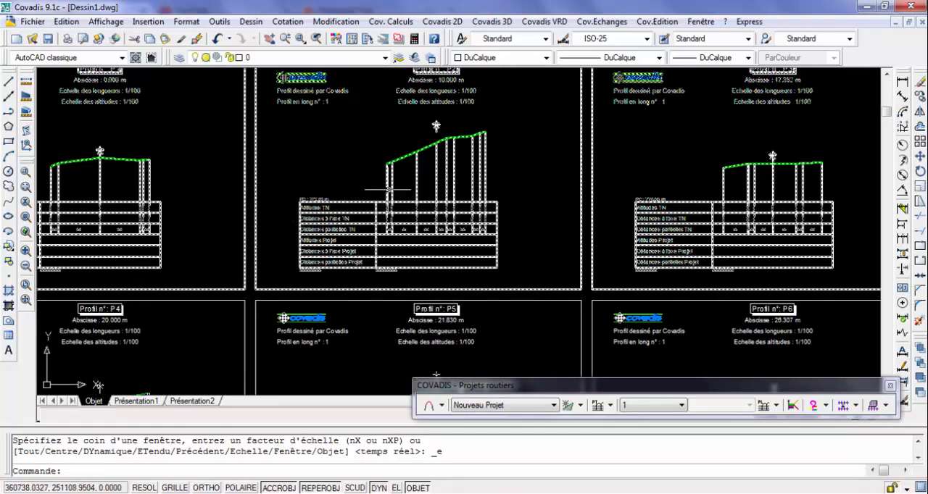
scroll(378, 190, down, 5)
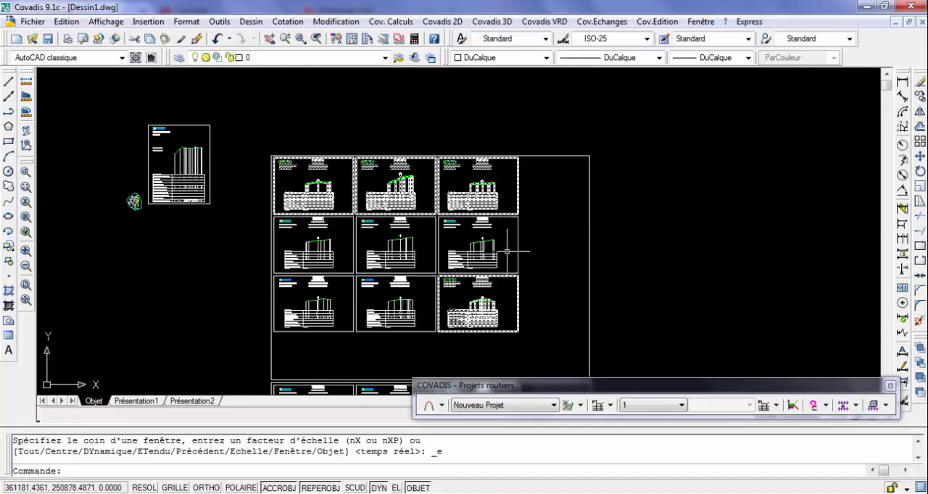